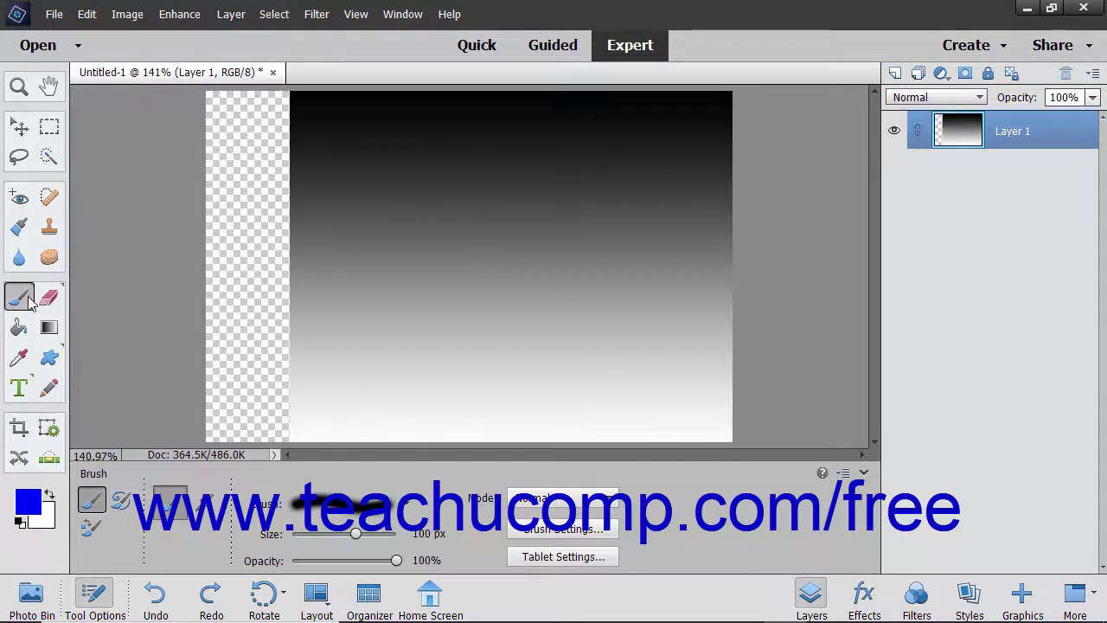
Step: Show the brush blend-mode list in Tool Options, from Normal to Luminosity
{"action": "left_click", "coordinate": [587, 500]}
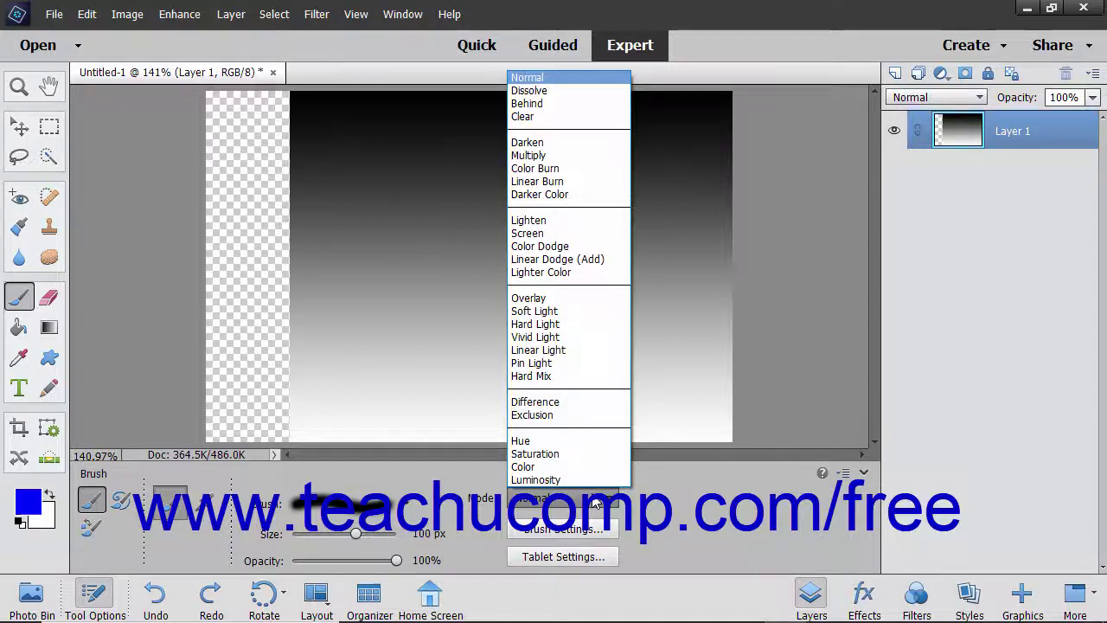
Step: Paint blue test strokes in Normal and Dissolve modes, undoing each
{"action": "left_click", "coordinate": [530, 78]}
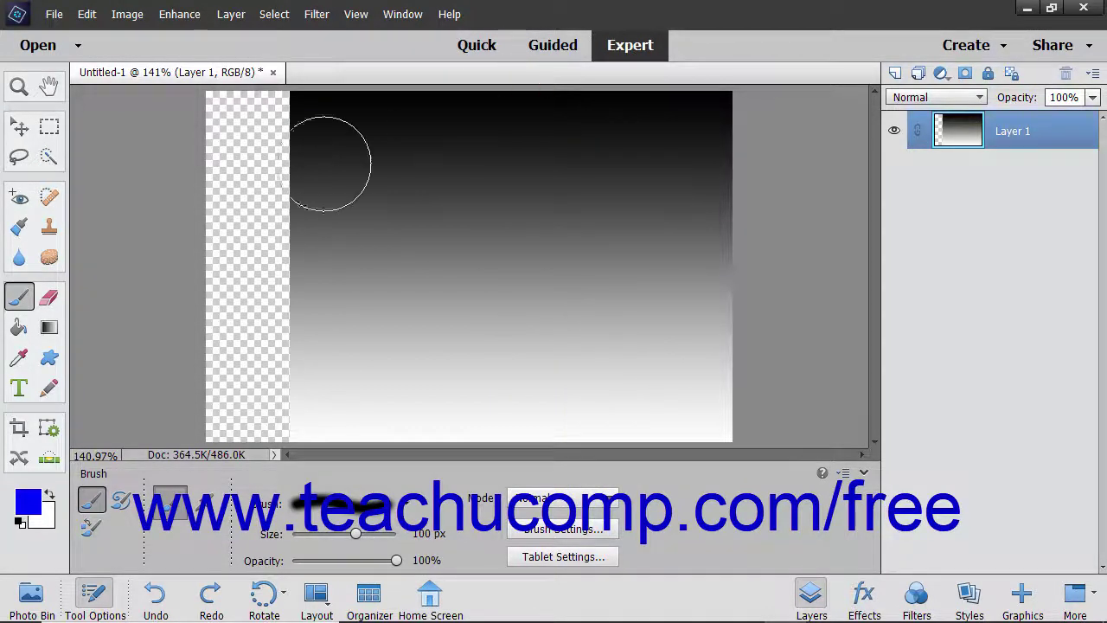
{"action": "left_click_drag", "start_coordinate": [345, 139], "coordinate": [342, 394]}
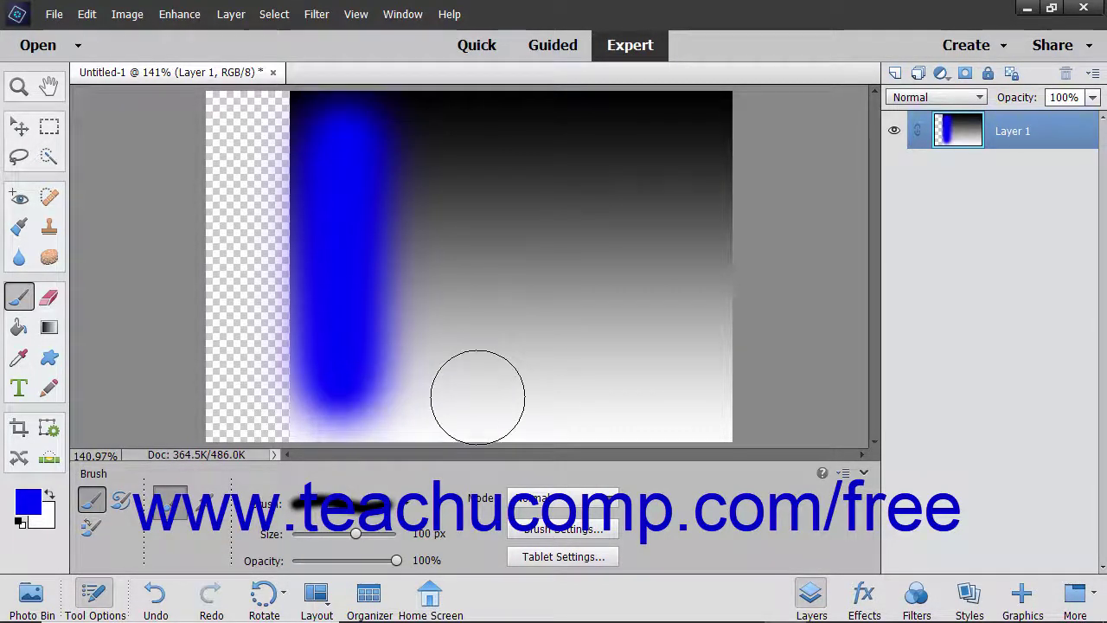
{"action": "key", "text": "ctrl+z"}
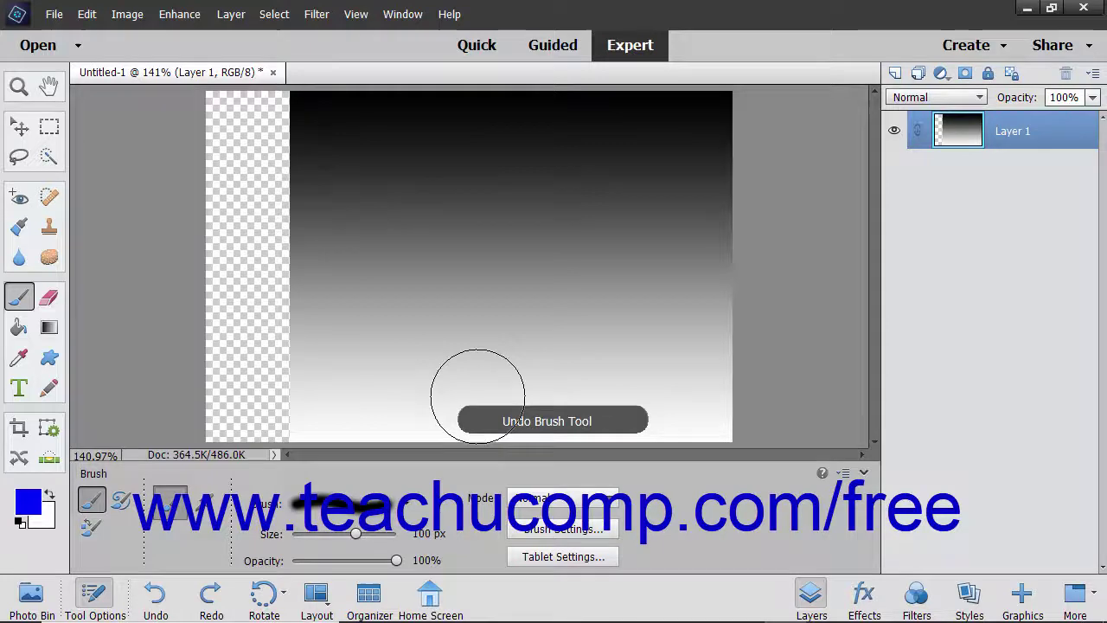
{"action": "left_click", "coordinate": [550, 498]}
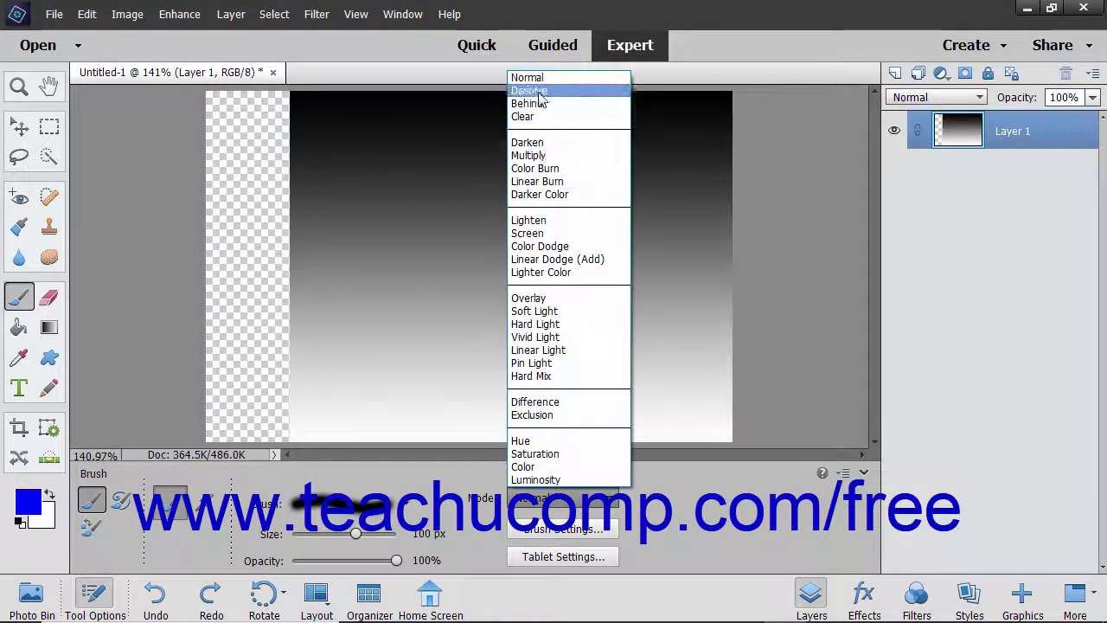
{"action": "left_click", "coordinate": [538, 91]}
{"action": "mouse_move", "coordinate": [346, 138]}
{"action": "left_mouse_down"}
{"action": "mouse_move", "coordinate": [372, 157]}
{"action": "mouse_move", "coordinate": [493, 159]}
{"action": "mouse_move", "coordinate": [613, 209]}
{"action": "mouse_move", "coordinate": [607, 250]}
{"action": "mouse_move", "coordinate": [415, 295]}
{"action": "mouse_move", "coordinate": [374, 322]}
{"action": "mouse_move", "coordinate": [387, 346]}
{"action": "mouse_move", "coordinate": [618, 371]}
{"action": "mouse_move", "coordinate": [778, 371]}
{"action": "left_mouse_up"}
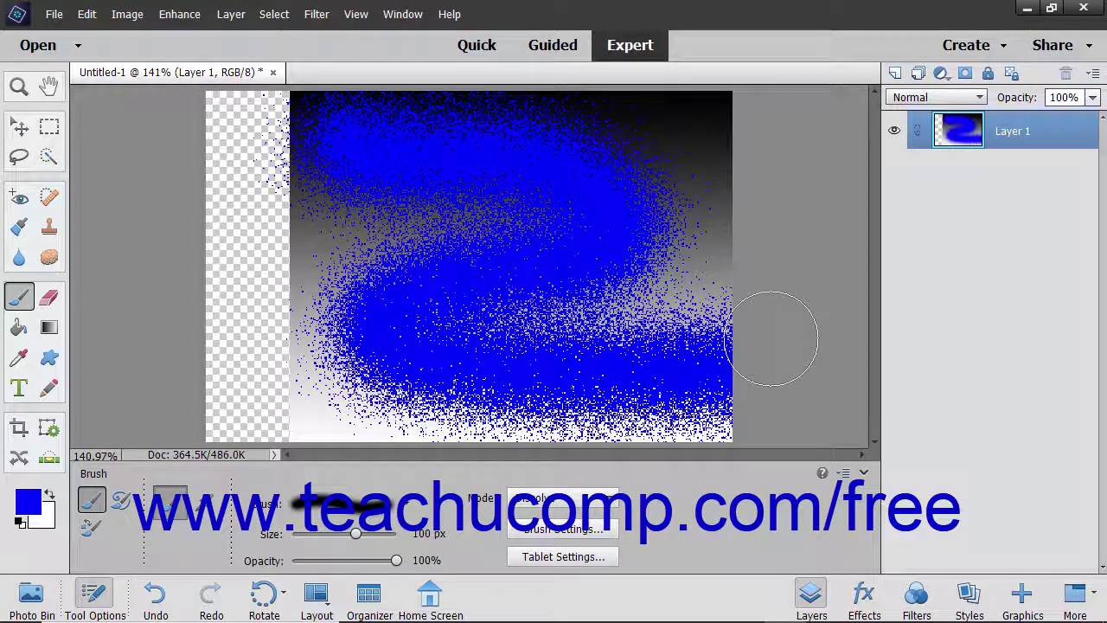
{"action": "key", "text": "ctrl+z"}
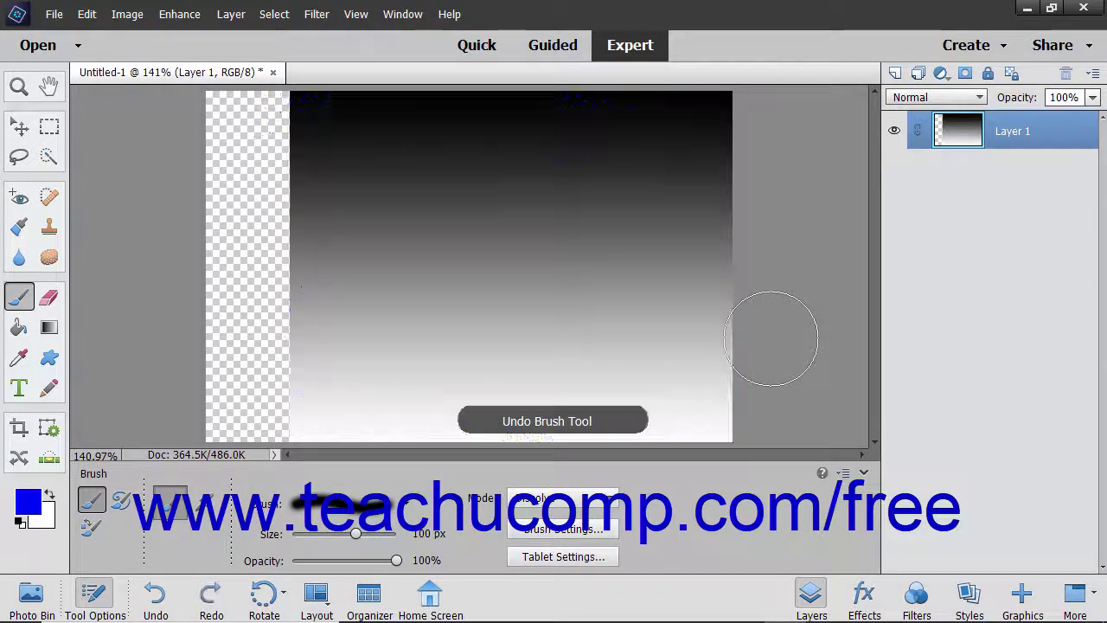
Step: Paint blue test strokes in Behind and Clear modes, undoing each
{"action": "left_click", "coordinate": [592, 510]}
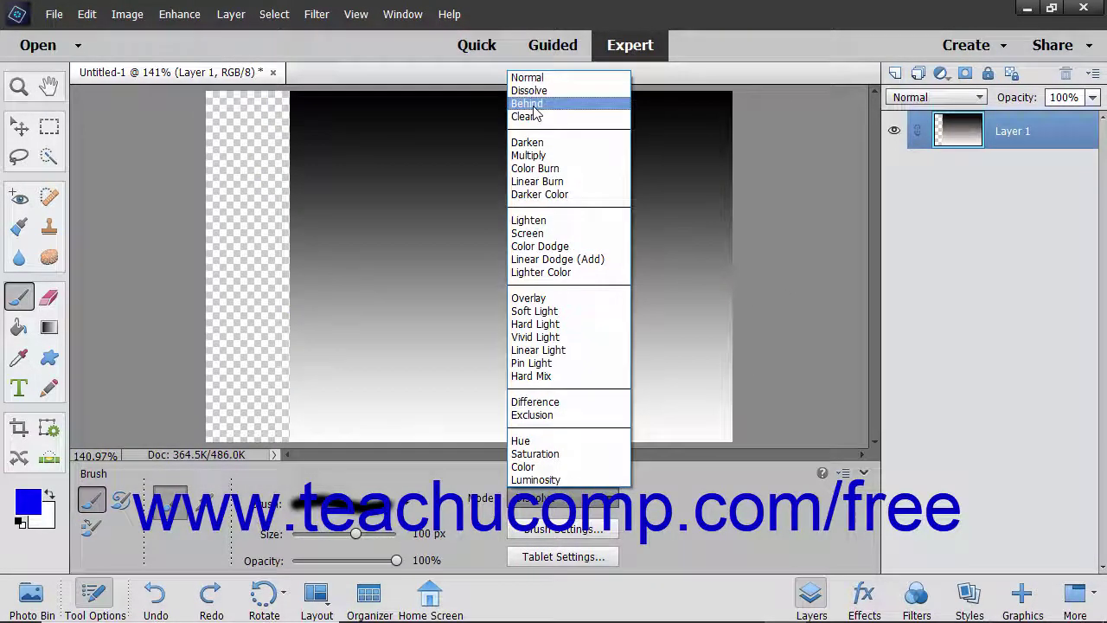
{"action": "left_click", "coordinate": [534, 106]}
{"action": "mouse_move", "coordinate": [457, 128]}
{"action": "left_mouse_down"}
{"action": "mouse_move", "coordinate": [233, 234]}
{"action": "mouse_move", "coordinate": [196, 274]}
{"action": "mouse_move", "coordinate": [199, 337]}
{"action": "mouse_move", "coordinate": [237, 370]}
{"action": "mouse_move", "coordinate": [272, 393]}
{"action": "left_mouse_up"}
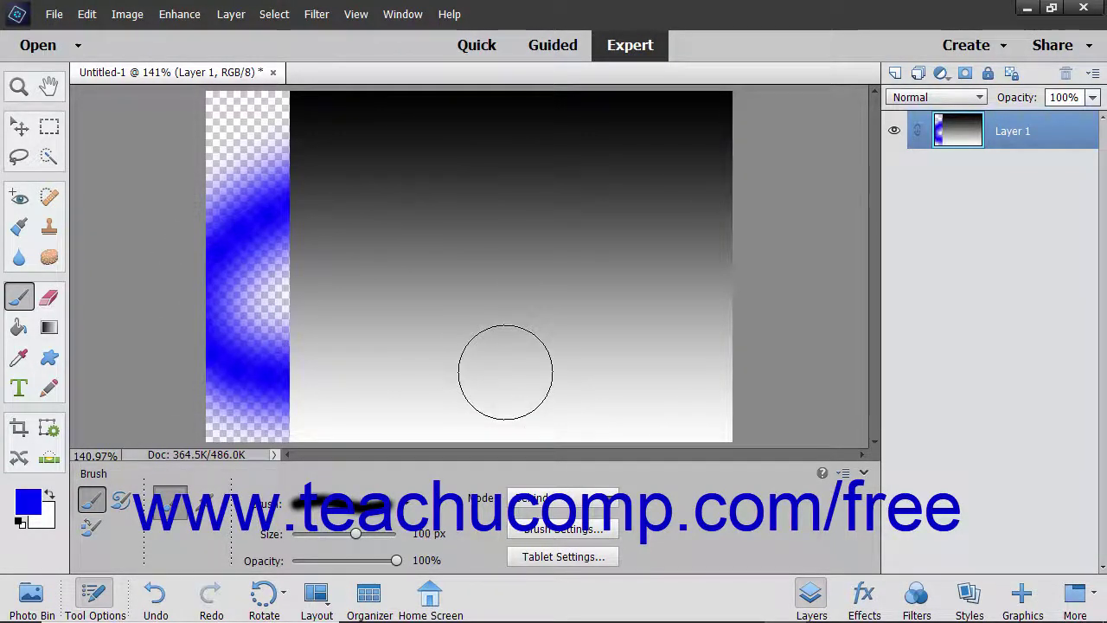
{"action": "key", "text": "ctrl+z"}
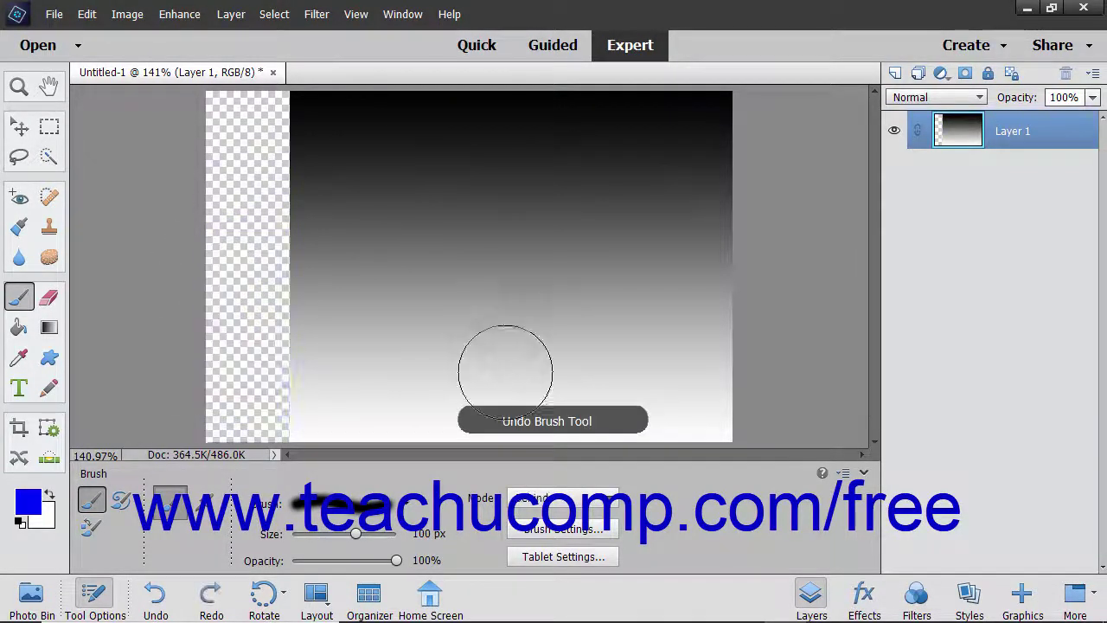
{"action": "left_click", "coordinate": [555, 500]}
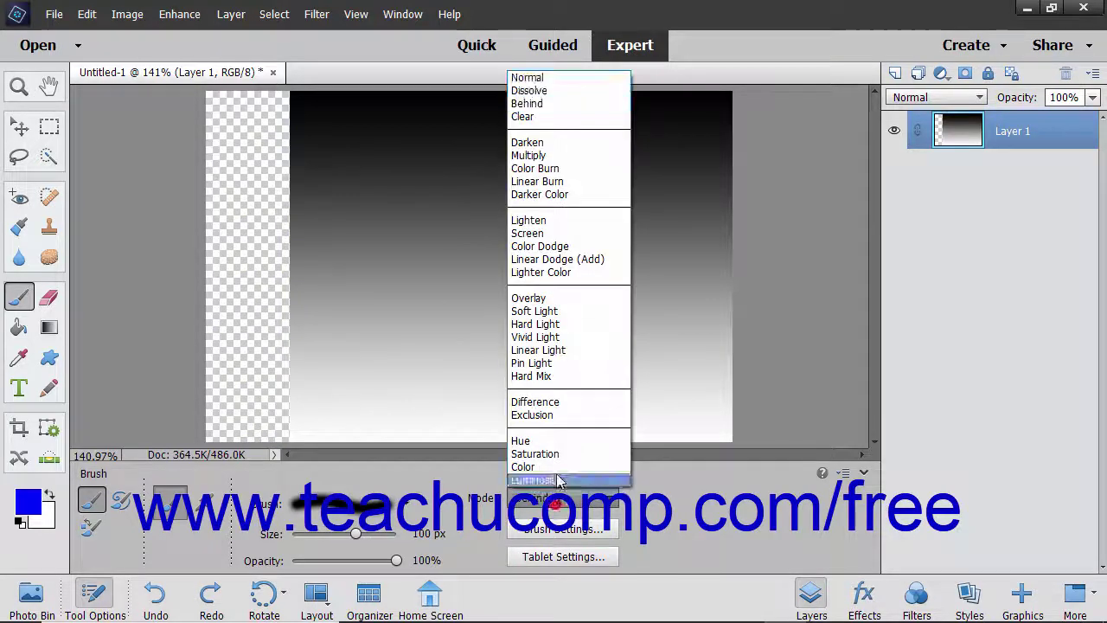
{"action": "left_click", "coordinate": [534, 119]}
{"action": "mouse_move", "coordinate": [526, 123]}
{"action": "left_mouse_down"}
{"action": "mouse_move", "coordinate": [428, 147]}
{"action": "mouse_move", "coordinate": [287, 204]}
{"action": "mouse_move", "coordinate": [306, 290]}
{"action": "mouse_move", "coordinate": [492, 345]}
{"action": "mouse_move", "coordinate": [692, 357]}
{"action": "left_mouse_up"}
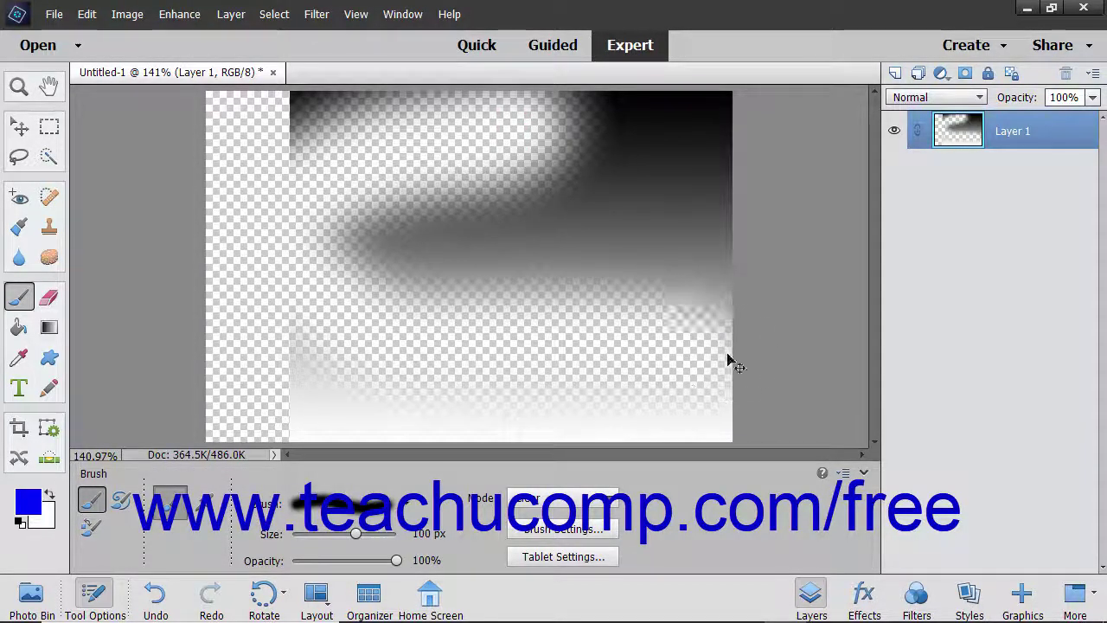
{"action": "key", "text": "ctrl+z"}
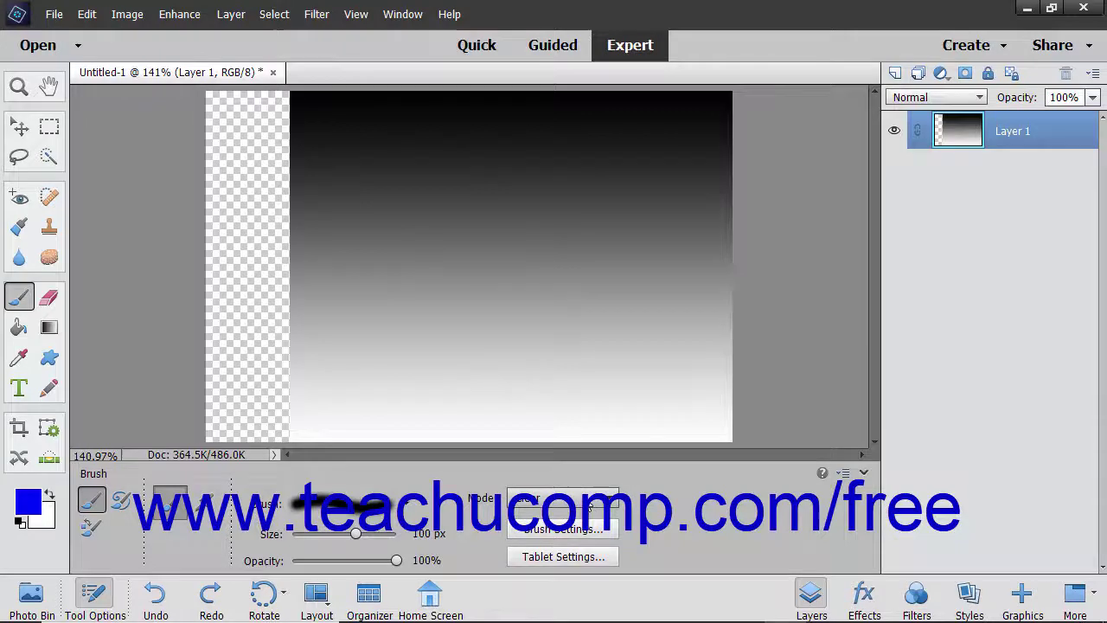
{"action": "left_click", "coordinate": [563, 498]}
Step: Paint blue test strokes in Darken and Multiply modes, undoing each
{"action": "left_click", "coordinate": [542, 142]}
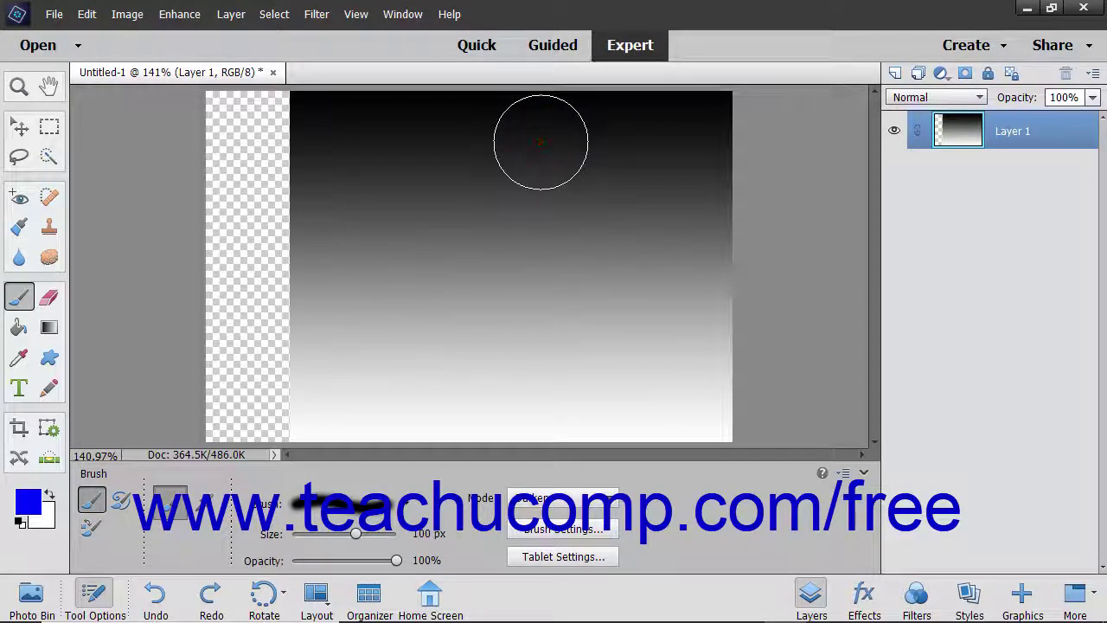
{"action": "left_click_drag", "start_coordinate": [448, 112], "coordinate": [426, 445]}
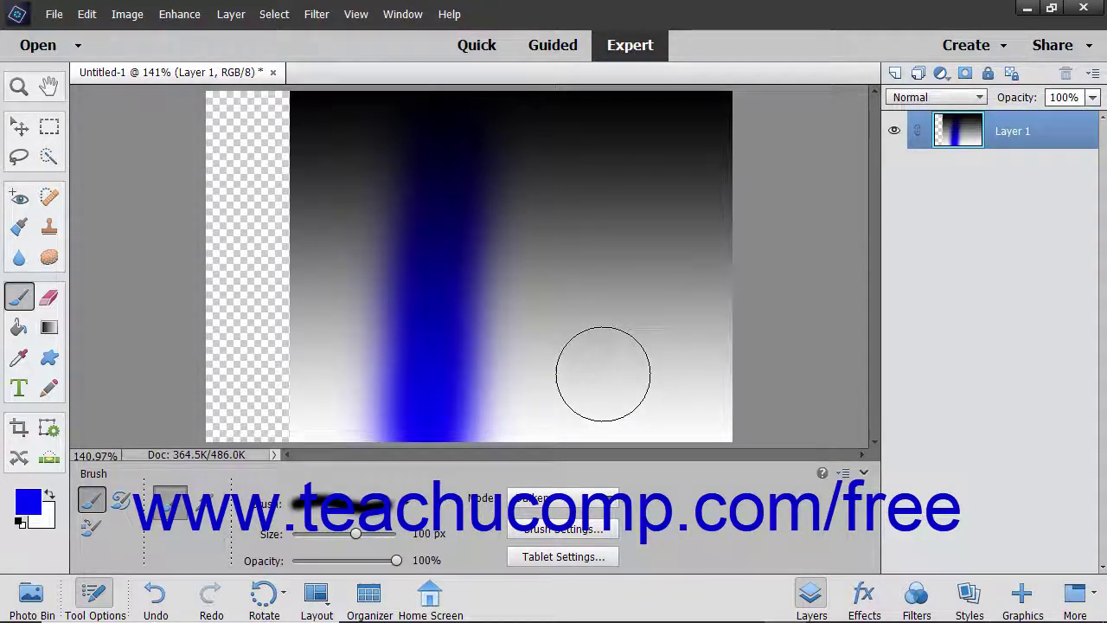
{"action": "key", "text": "ctrl+z"}
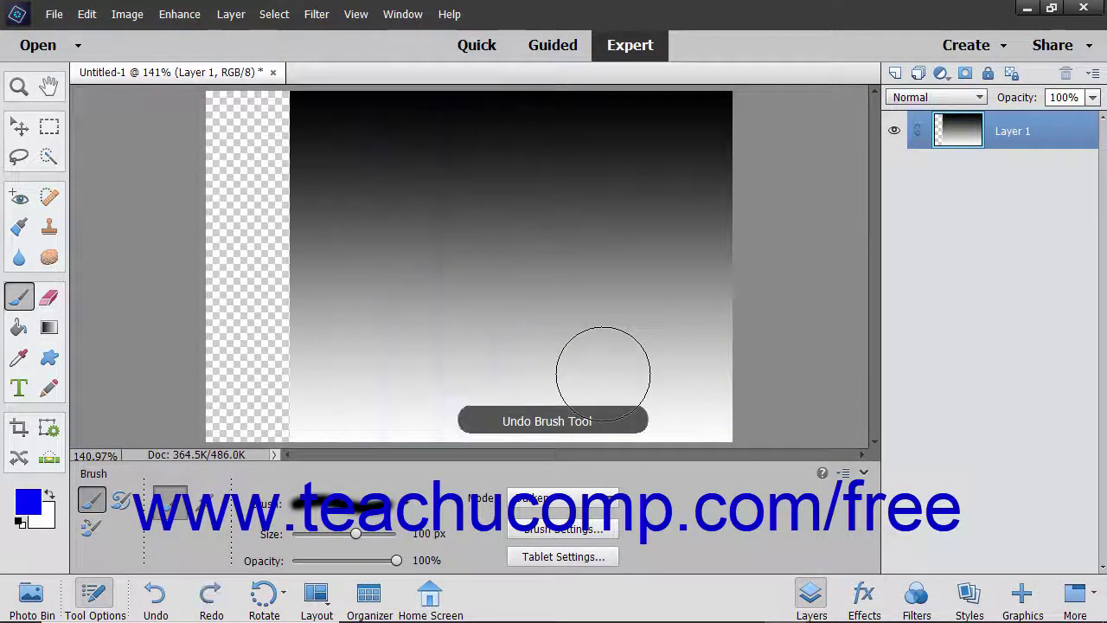
{"action": "left_click", "coordinate": [563, 498]}
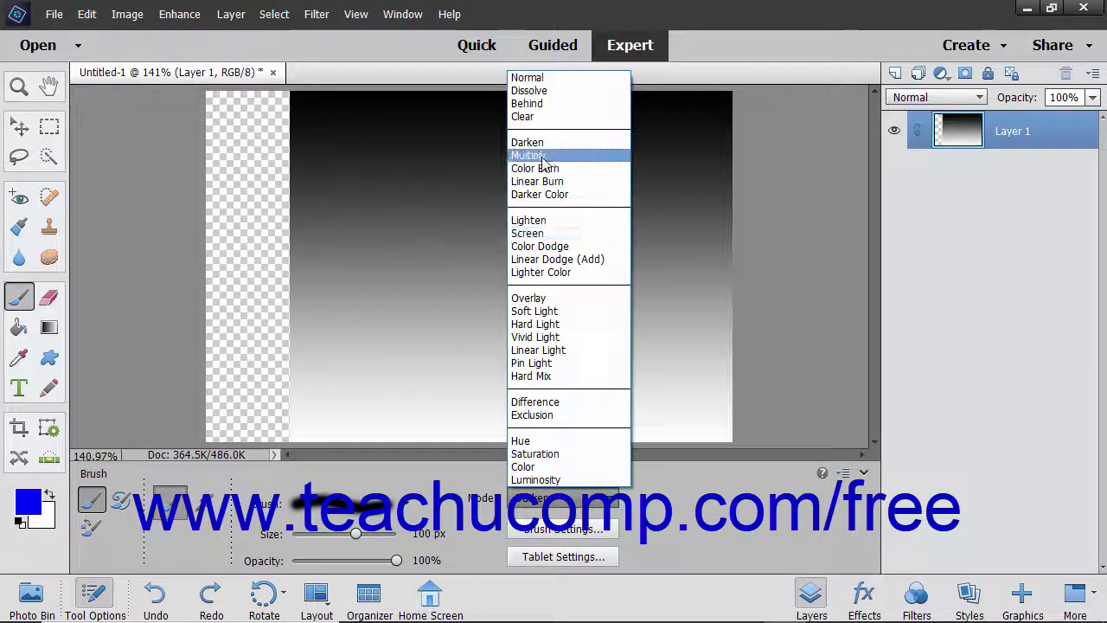
{"action": "left_click", "coordinate": [543, 156]}
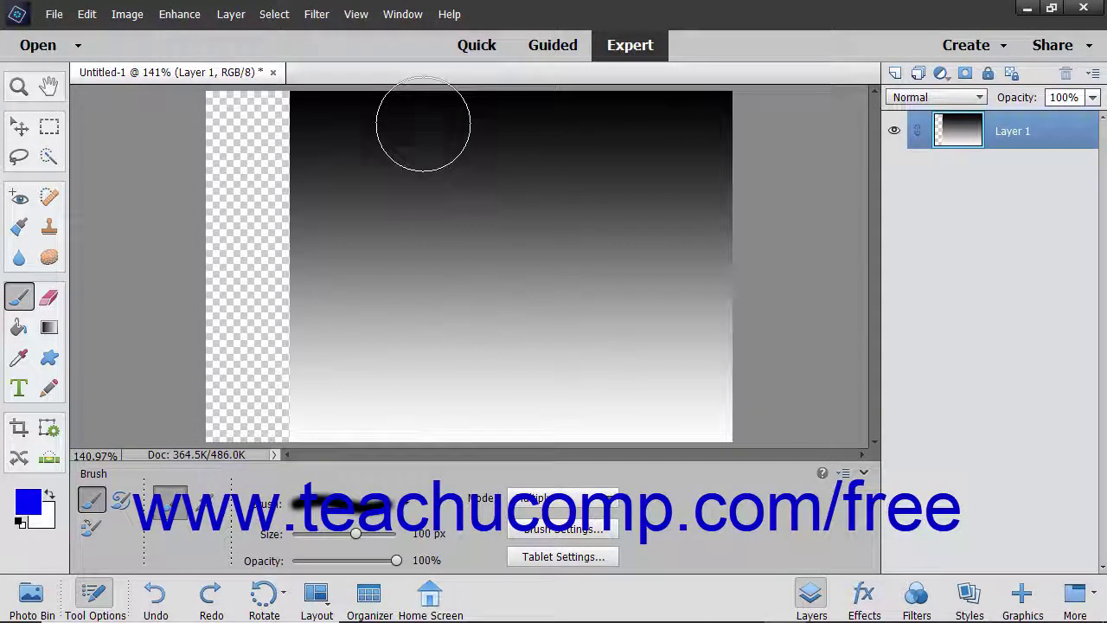
{"action": "left_click_drag", "start_coordinate": [423, 124], "coordinate": [395, 427]}
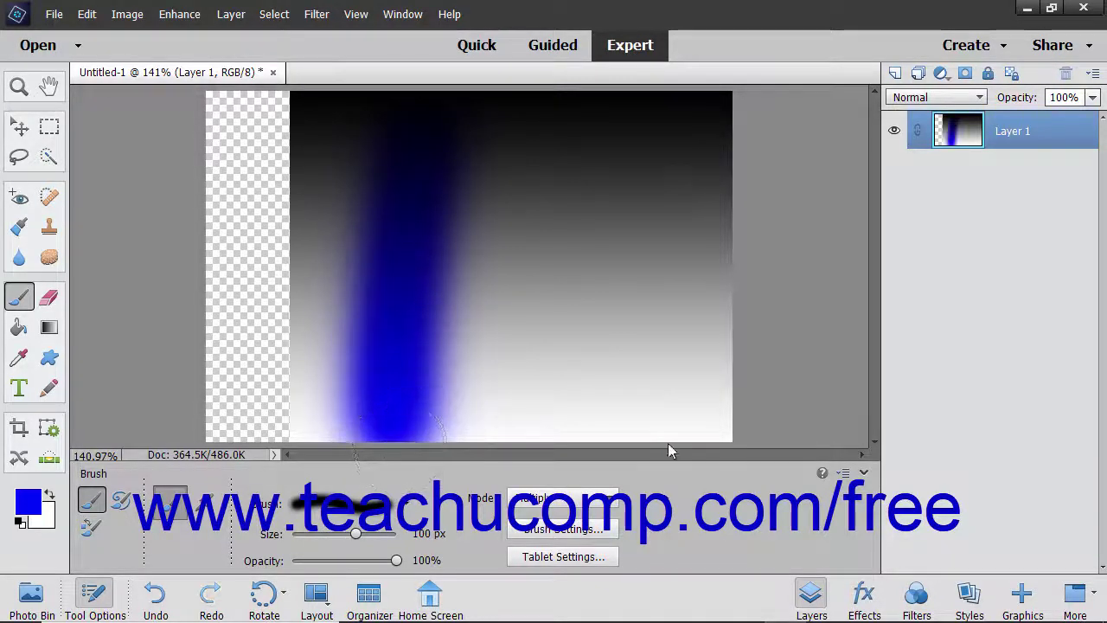
{"action": "key", "text": "ctrl+z"}
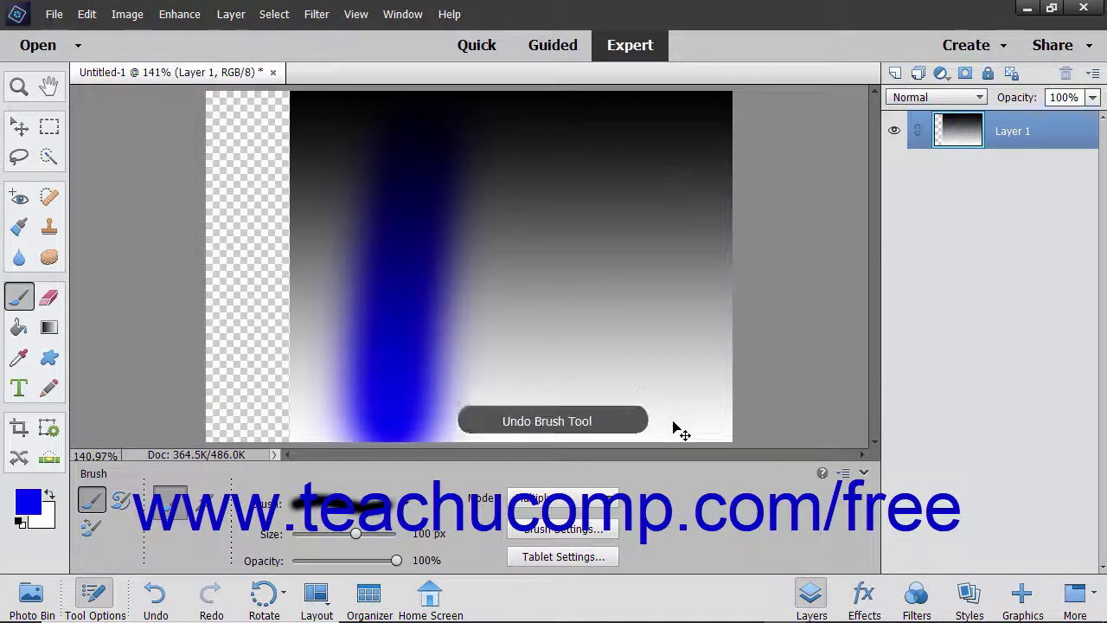
Step: Paint blue test strokes in Color Burn and Linear Burn modes, undoing each
{"action": "left_click", "coordinate": [576, 497]}
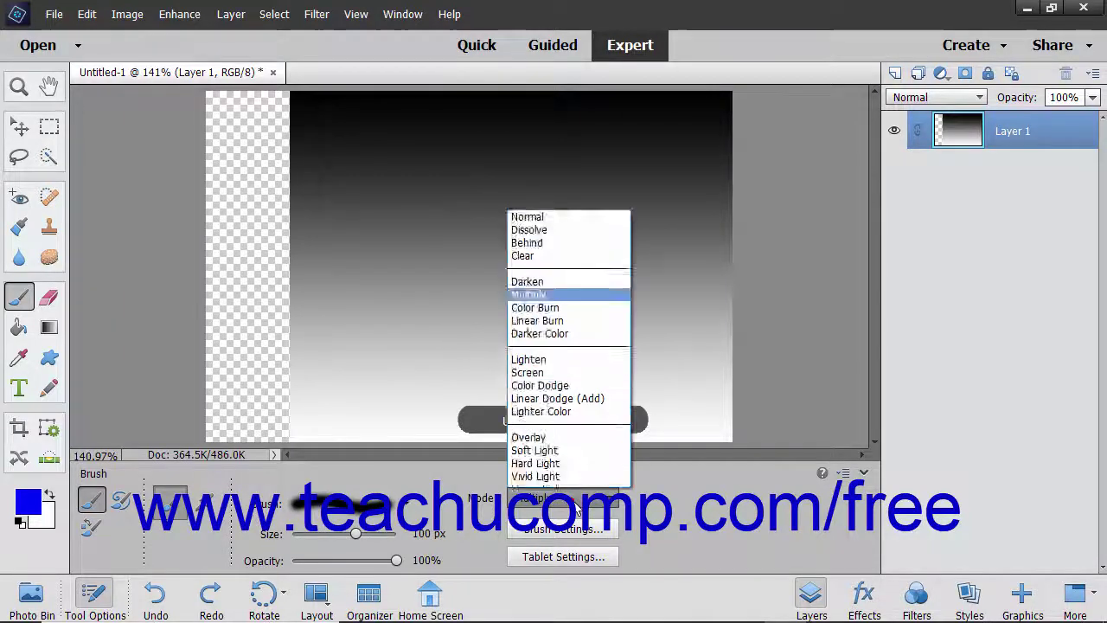
{"action": "left_click", "coordinate": [549, 170]}
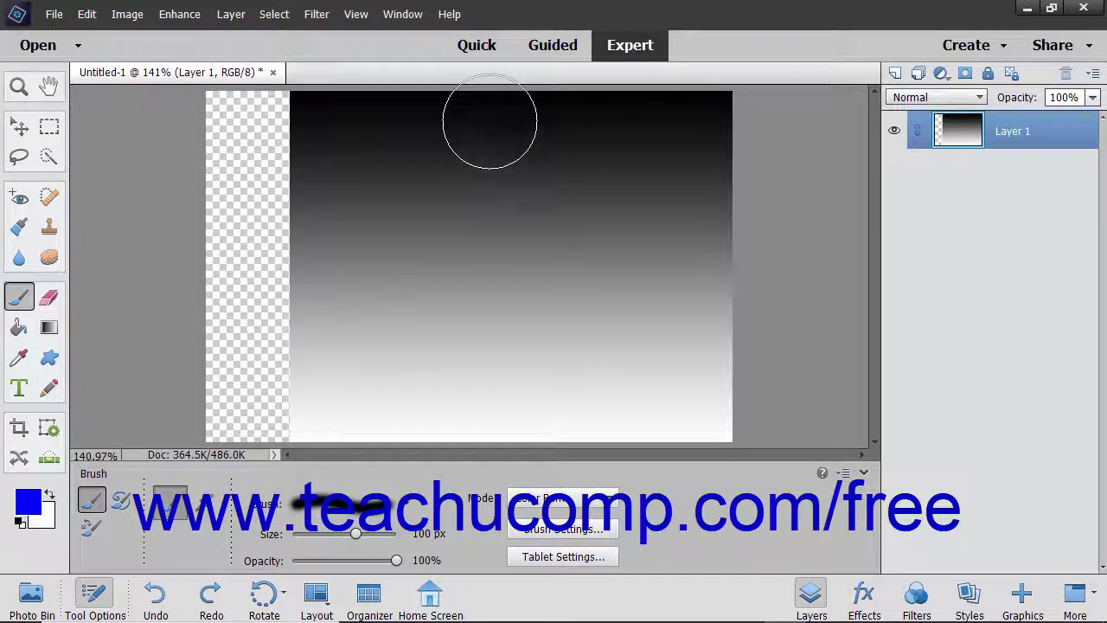
{"action": "mouse_move", "coordinate": [489, 121]}
{"action": "left_mouse_down"}
{"action": "mouse_move", "coordinate": [467, 434]}
{"action": "mouse_move", "coordinate": [451, 437]}
{"action": "left_mouse_up"}
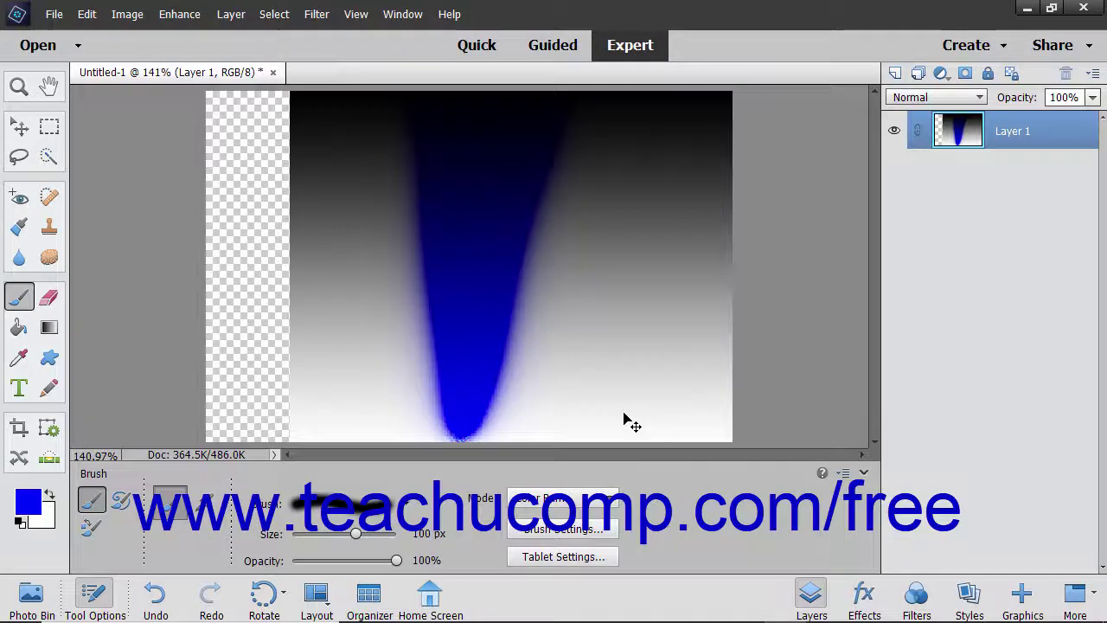
{"action": "key", "text": "ctrl+z"}
{"action": "left_click", "coordinate": [562, 499]}
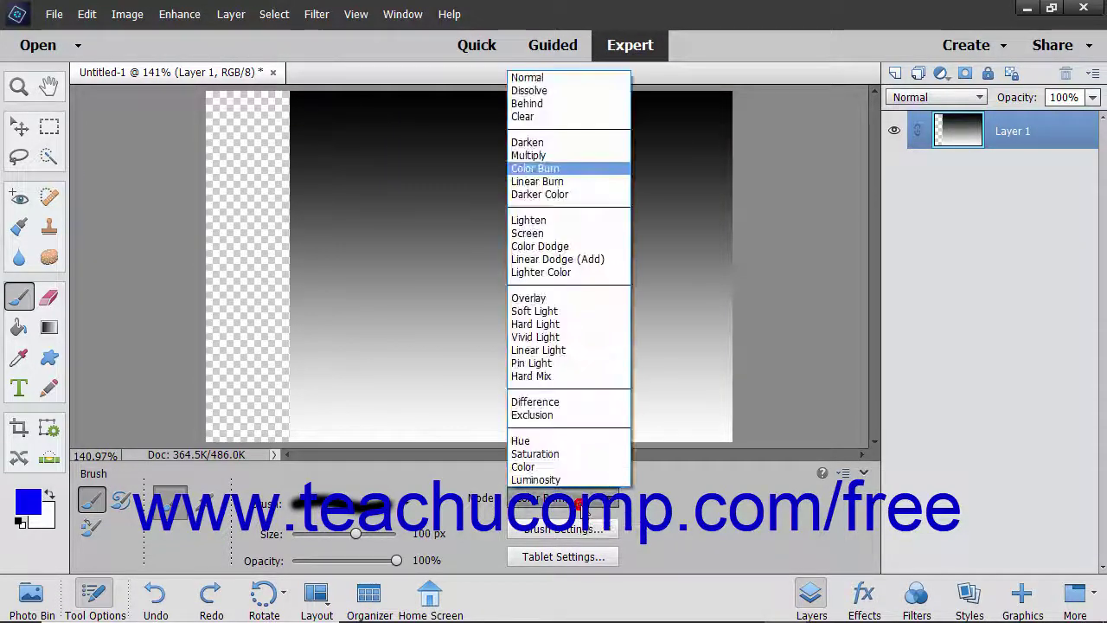
{"action": "left_click", "coordinate": [569, 184]}
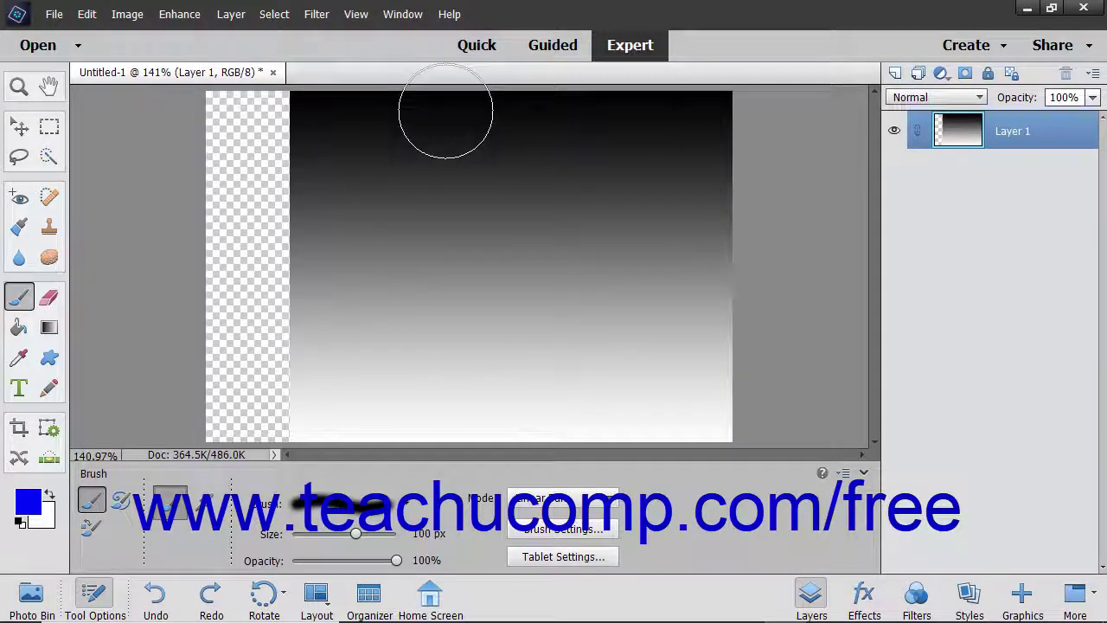
{"action": "left_click_drag", "start_coordinate": [446, 111], "coordinate": [403, 440]}
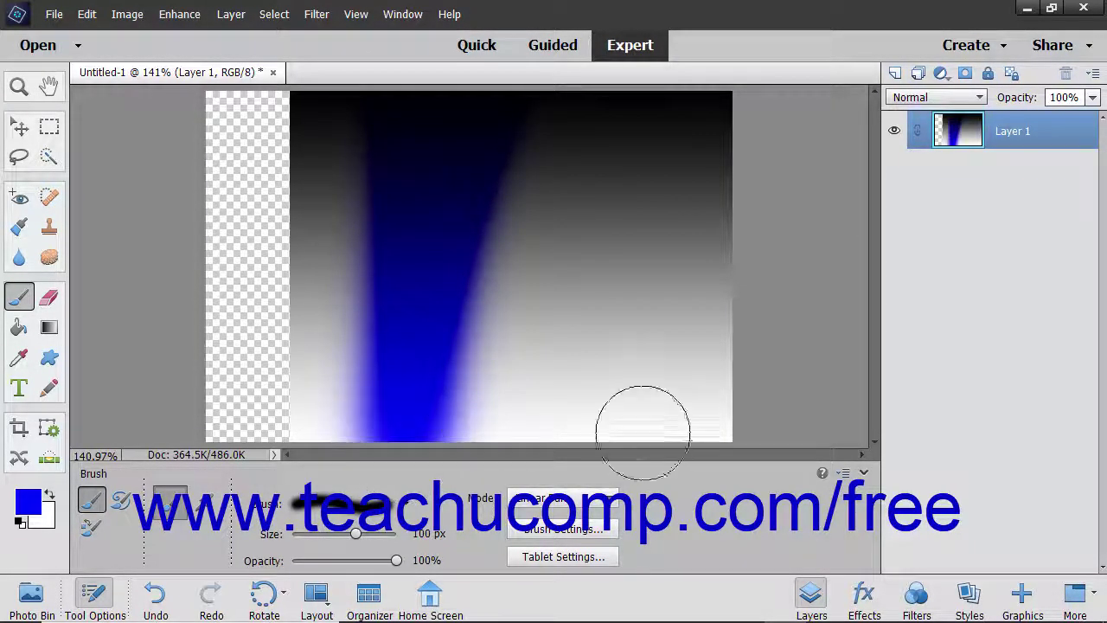
{"action": "key", "text": "ctrl+z"}
Step: Paint blue test strokes in Darker Color and Lighten modes, undoing each
{"action": "left_click", "coordinate": [562, 499]}
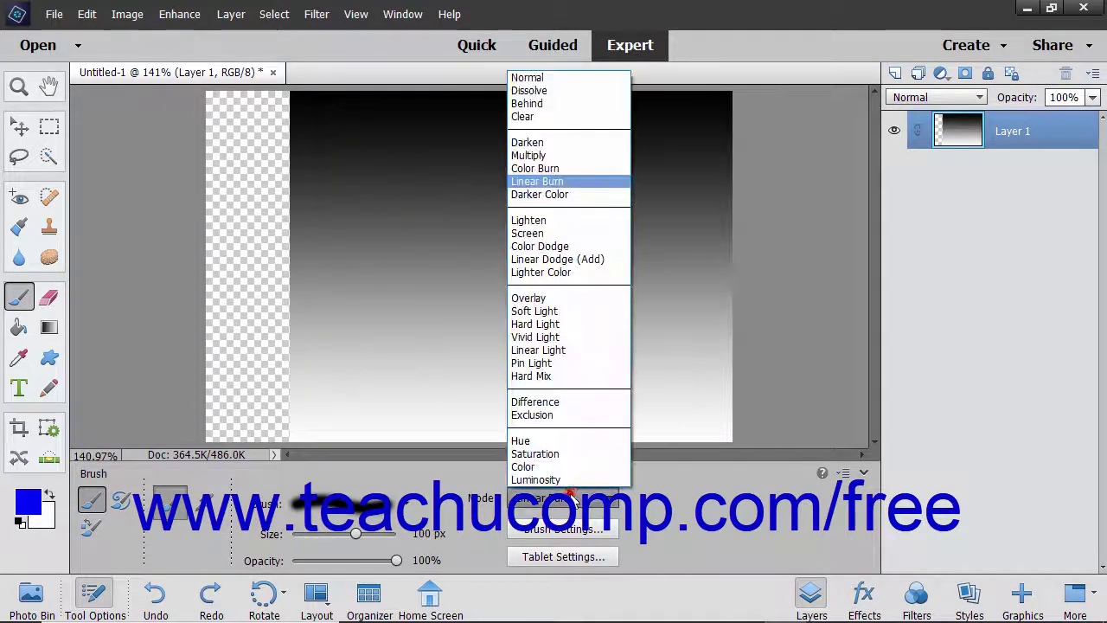
{"action": "left_click", "coordinate": [581, 195]}
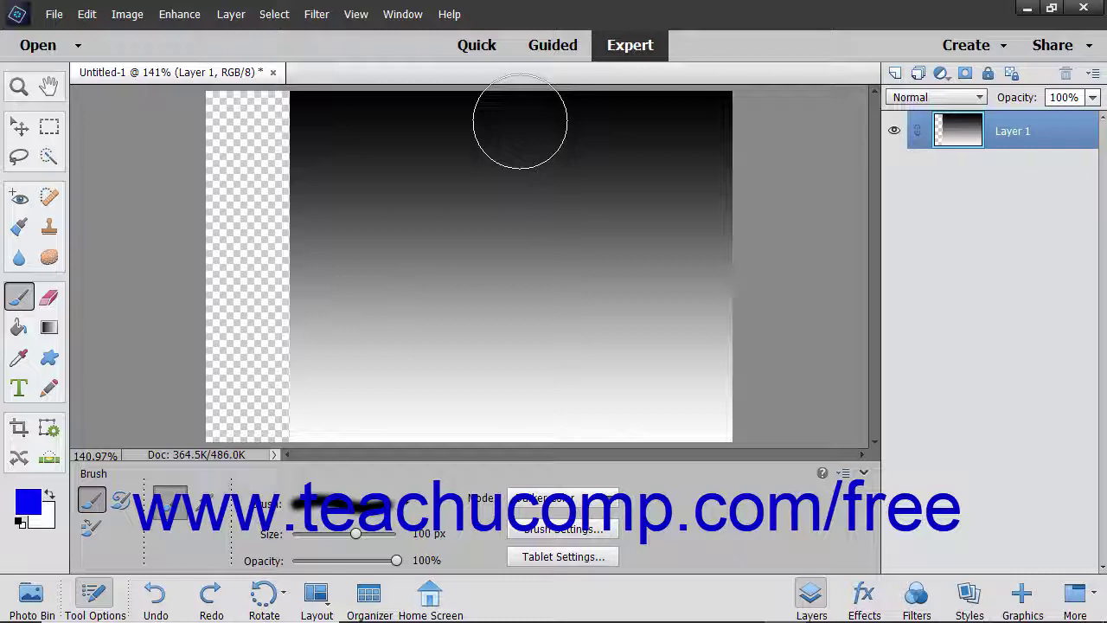
{"action": "mouse_move", "coordinate": [520, 121]}
{"action": "left_mouse_down"}
{"action": "mouse_move", "coordinate": [490, 300]}
{"action": "mouse_move", "coordinate": [481, 457]}
{"action": "left_mouse_up"}
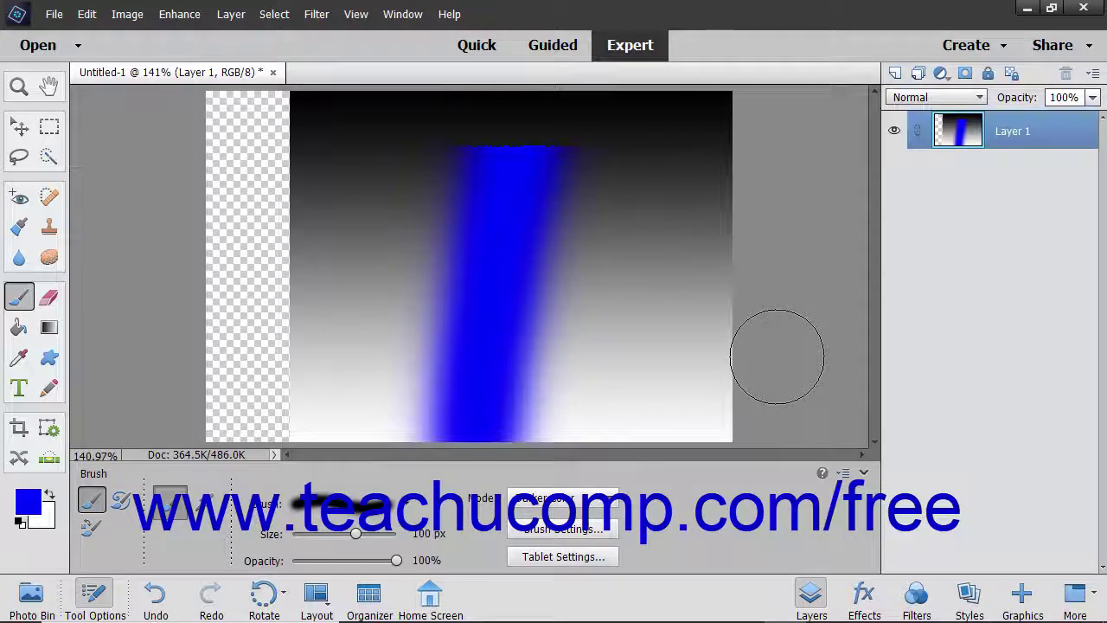
{"action": "key", "text": "ctrl+z"}
{"action": "left_click", "coordinate": [557, 506]}
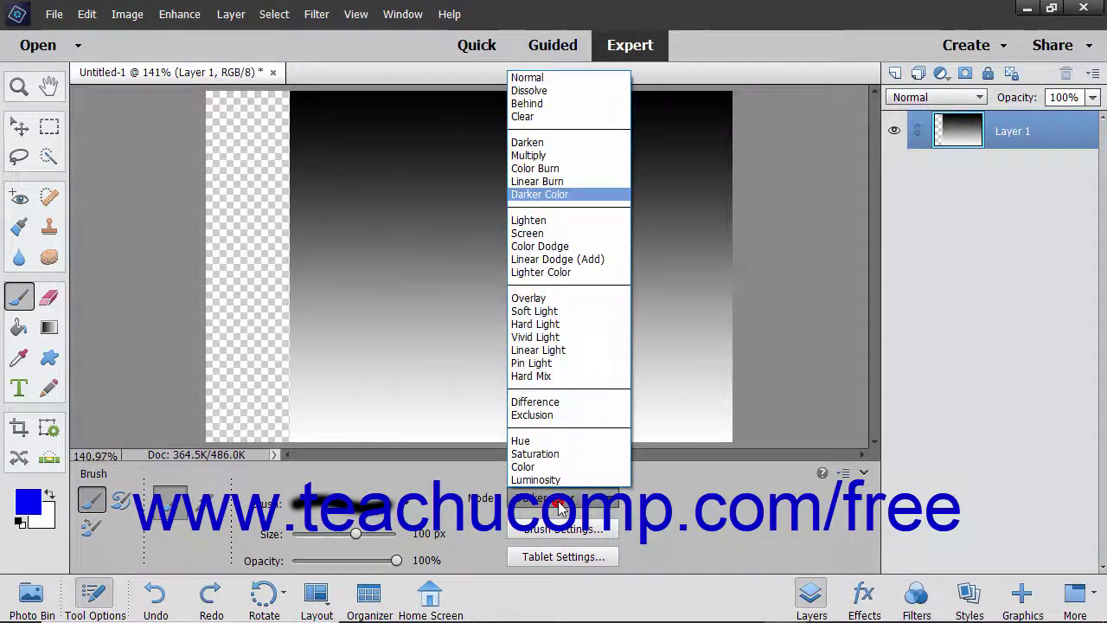
{"action": "left_click", "coordinate": [547, 223]}
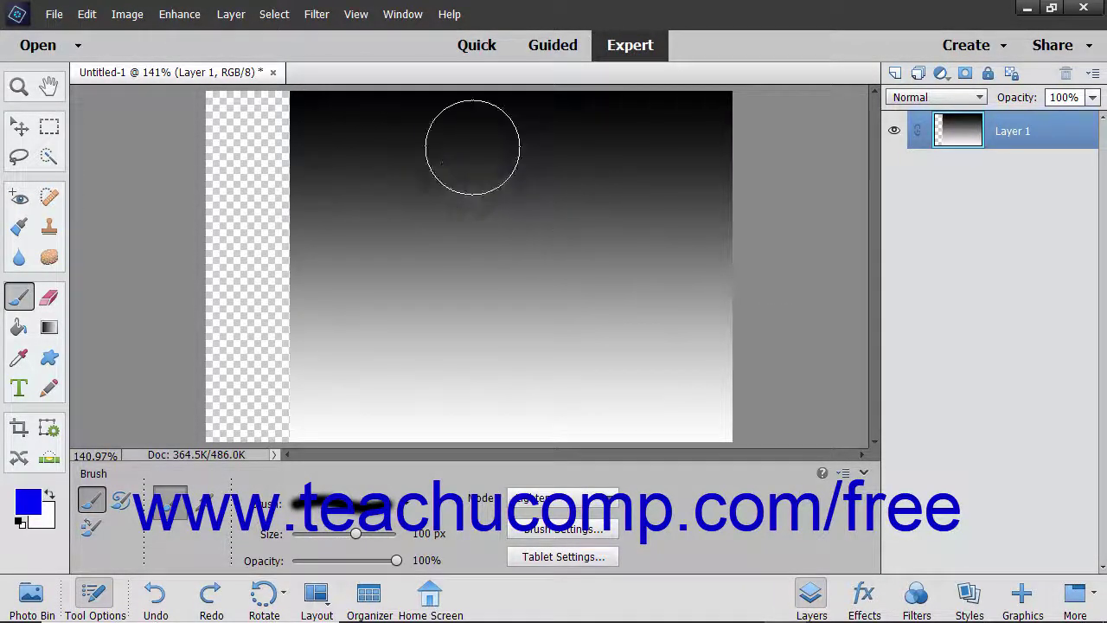
{"action": "mouse_move", "coordinate": [480, 123]}
{"action": "left_mouse_down"}
{"action": "mouse_move", "coordinate": [422, 176]}
{"action": "mouse_move", "coordinate": [409, 251]}
{"action": "mouse_move", "coordinate": [422, 359]}
{"action": "left_mouse_up"}
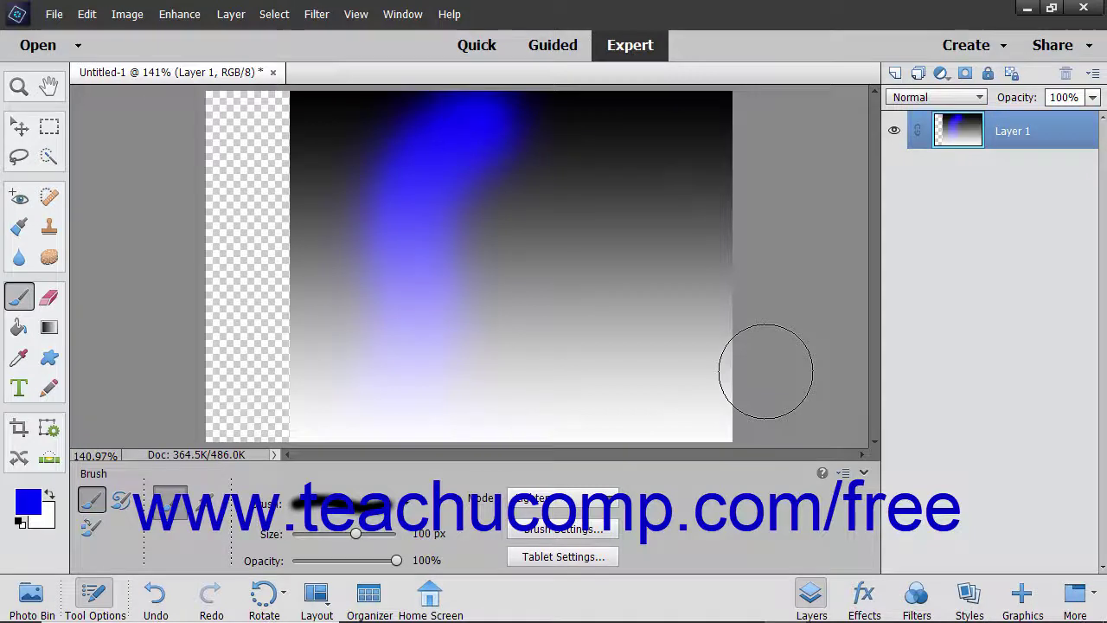
{"action": "key", "text": "ctrl+z"}
Step: Paint blue test strokes in Screen and Color Dodge modes, undoing each
{"action": "left_click", "coordinate": [558, 502]}
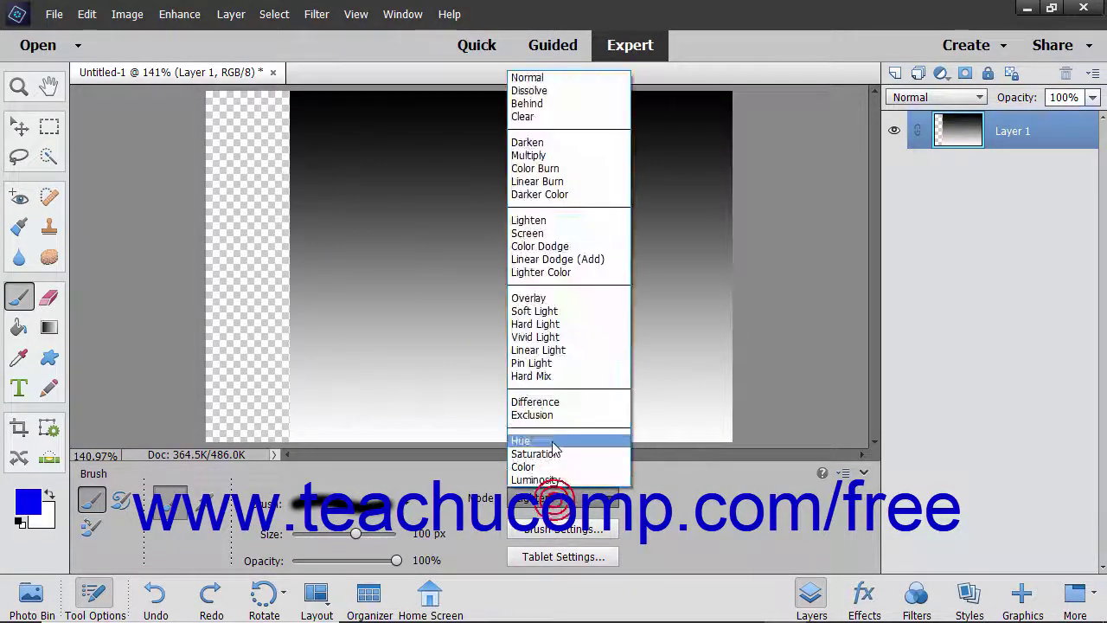
{"action": "left_click", "coordinate": [519, 231]}
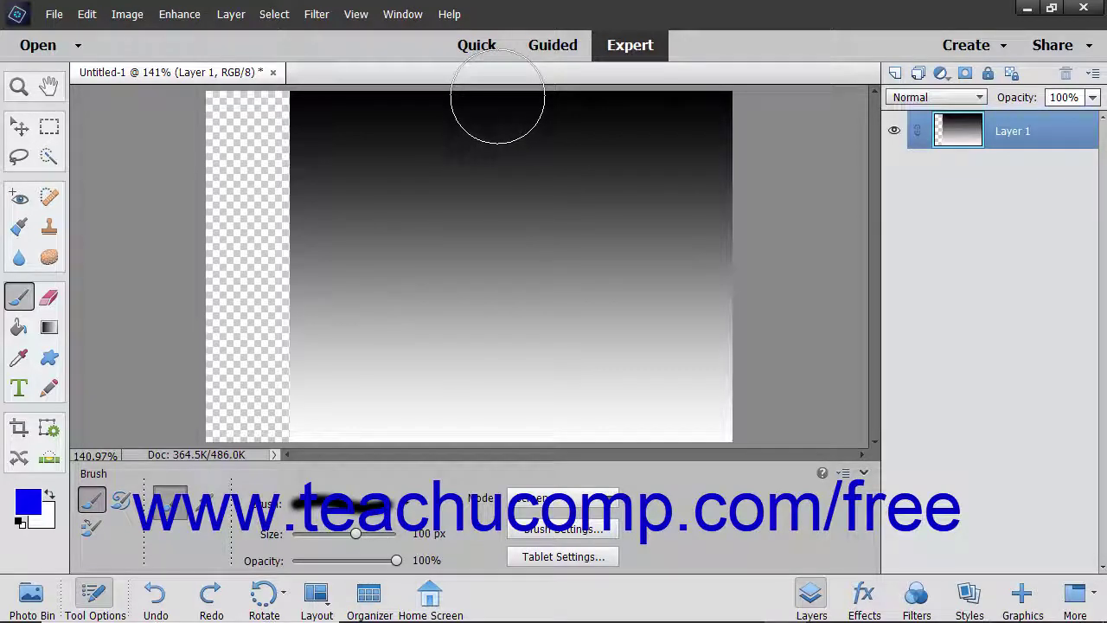
{"action": "mouse_move", "coordinate": [494, 109]}
{"action": "left_mouse_down"}
{"action": "mouse_move", "coordinate": [445, 178]}
{"action": "mouse_move", "coordinate": [442, 227]}
{"action": "mouse_move", "coordinate": [466, 285]}
{"action": "mouse_move", "coordinate": [405, 454]}
{"action": "left_mouse_up"}
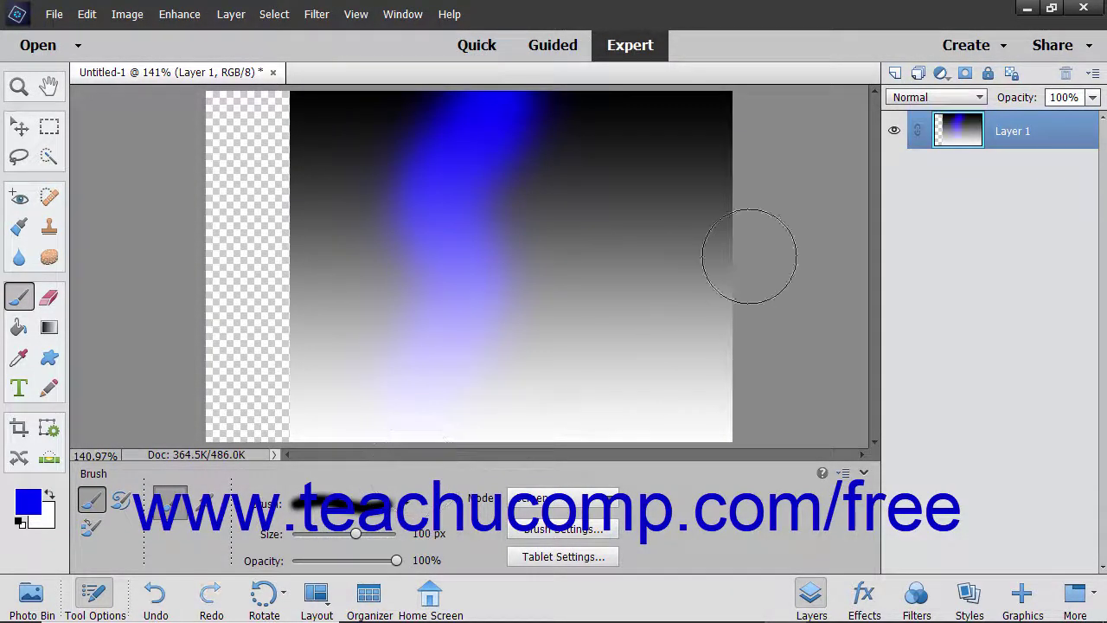
{"action": "key", "text": "ctrl+z"}
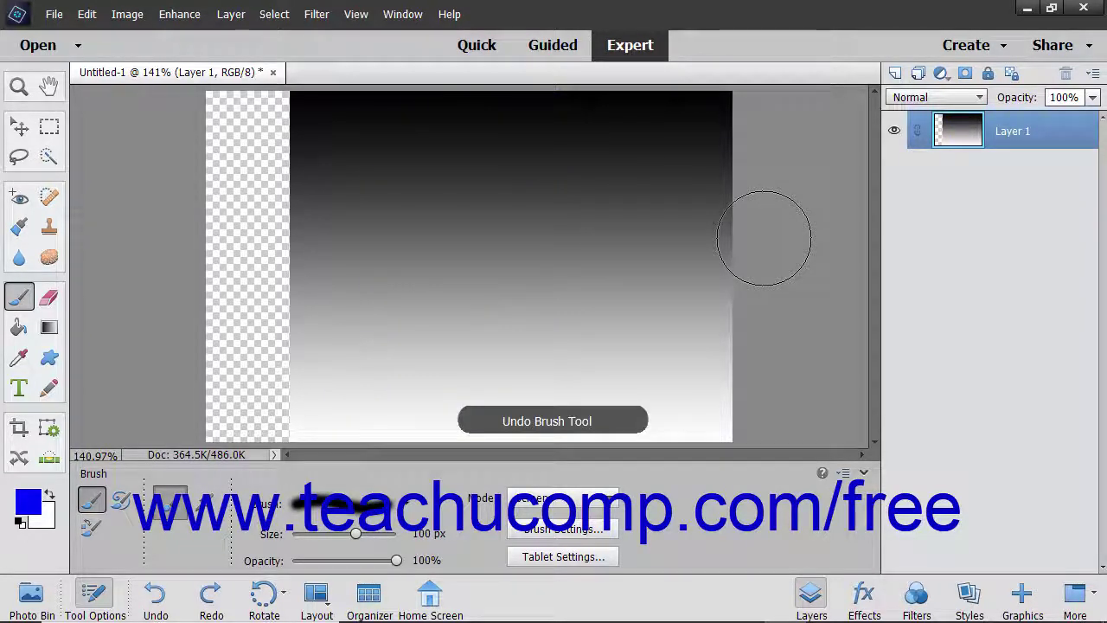
{"action": "left_click", "coordinate": [547, 496]}
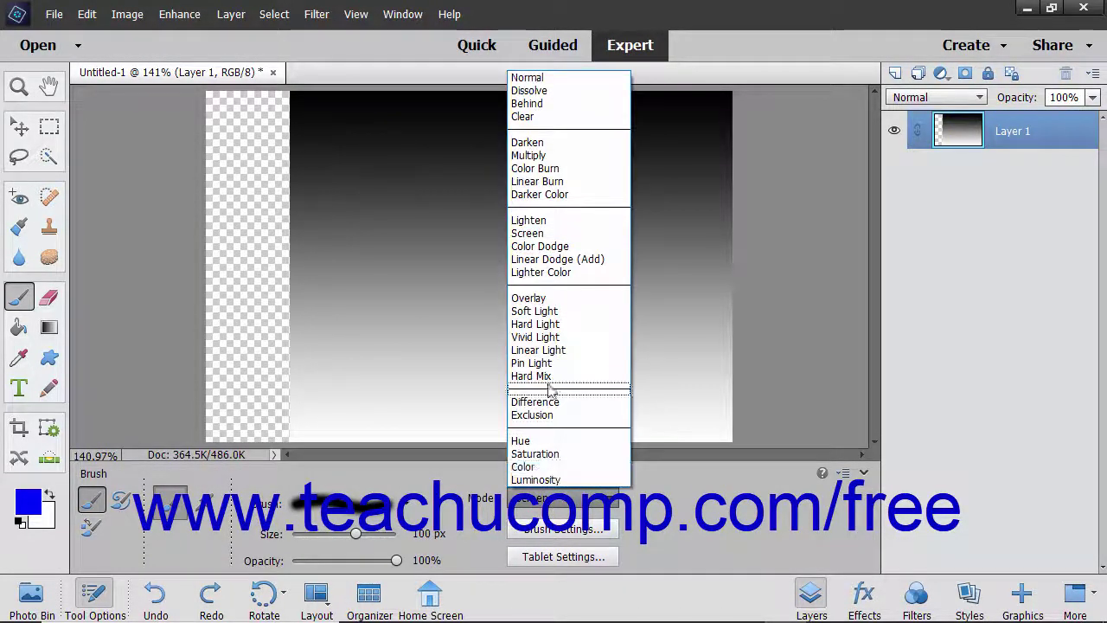
{"action": "left_click", "coordinate": [548, 249]}
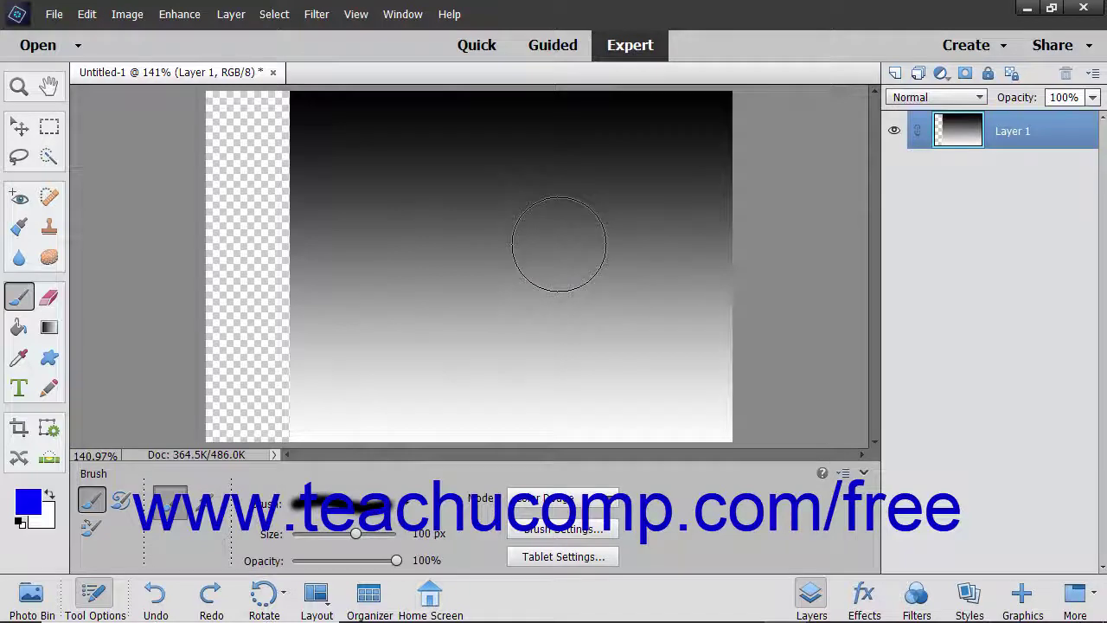
{"action": "left_click", "coordinate": [561, 116]}
{"action": "mouse_move", "coordinate": [544, 130]}
{"action": "left_mouse_down"}
{"action": "mouse_move", "coordinate": [509, 180]}
{"action": "mouse_move", "coordinate": [519, 324]}
{"action": "mouse_move", "coordinate": [480, 453]}
{"action": "left_mouse_up"}
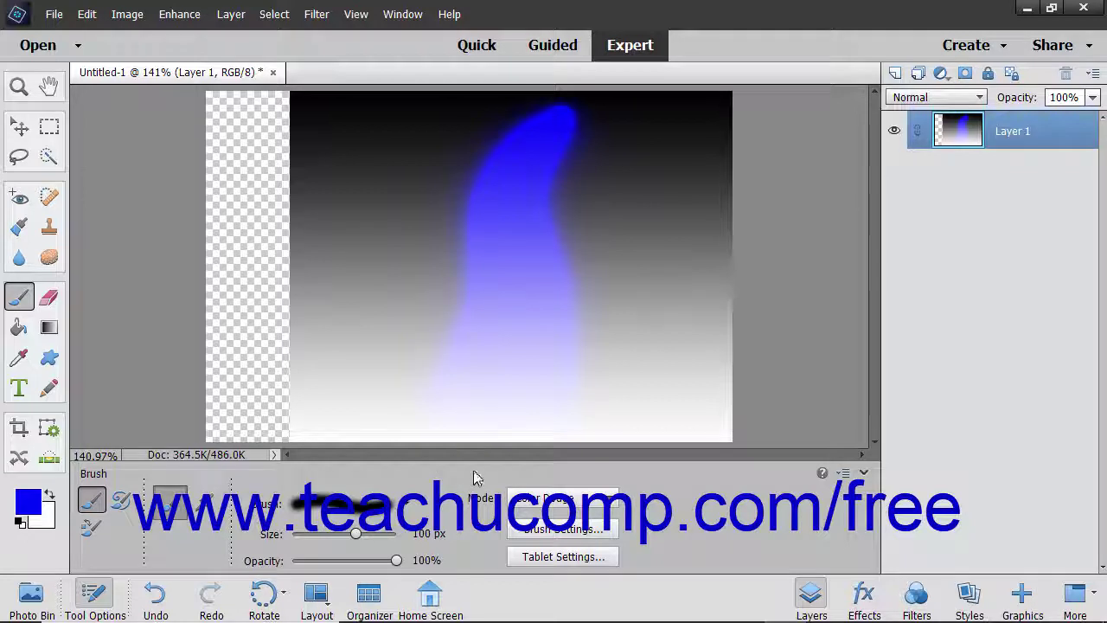
{"action": "key", "text": "ctrl+z"}
Step: Paint blue test strokes in Linear Dodge (Add) and Lighter Color modes, undoing each
{"action": "left_click", "coordinate": [561, 499]}
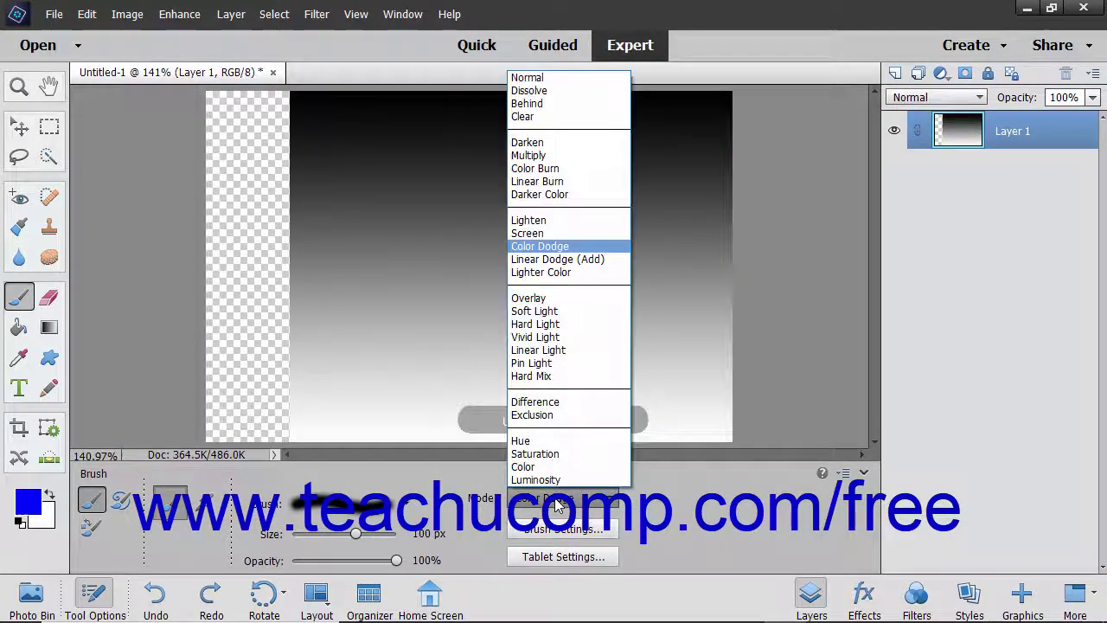
{"action": "left_click", "coordinate": [558, 259]}
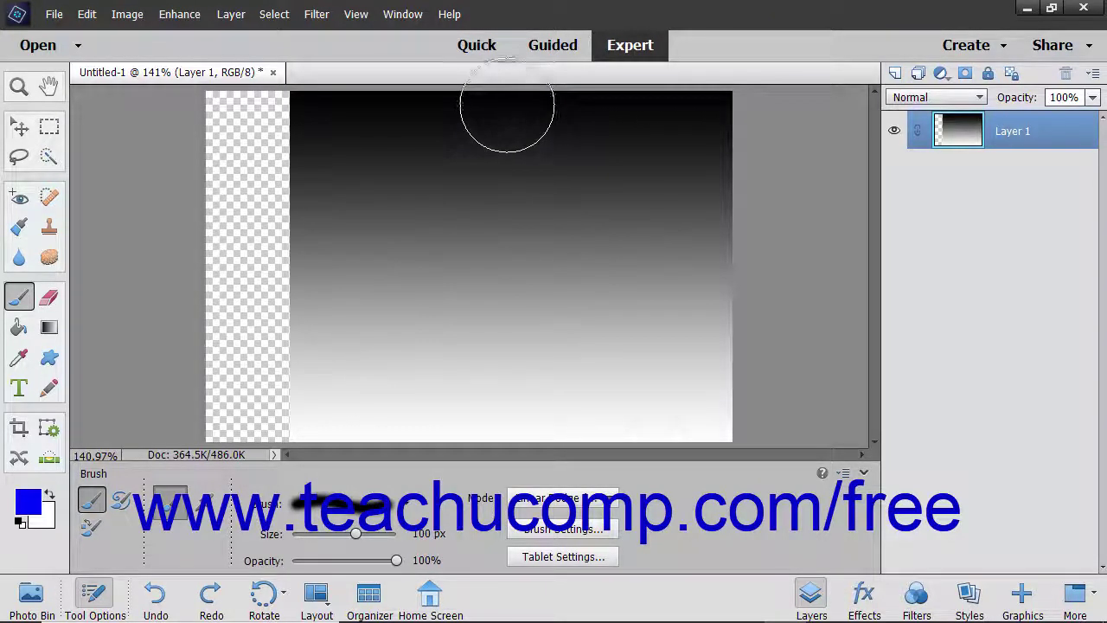
{"action": "left_click_drag", "start_coordinate": [492, 112], "coordinate": [457, 294]}
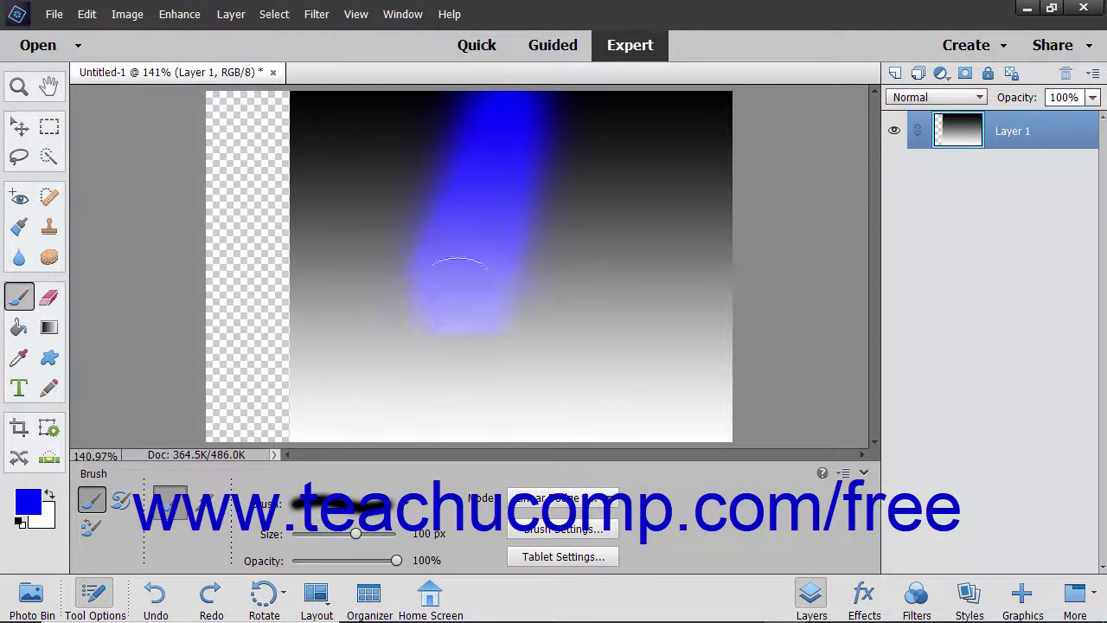
{"action": "left_click_drag", "start_coordinate": [448, 408], "coordinate": [433, 424]}
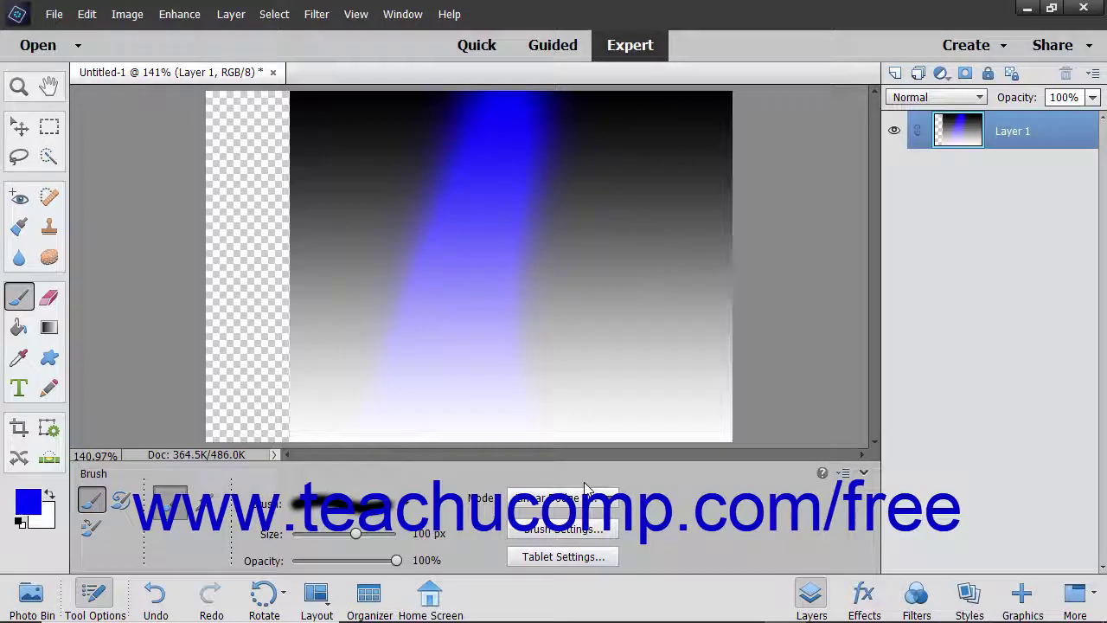
{"action": "key", "text": "ctrl+z"}
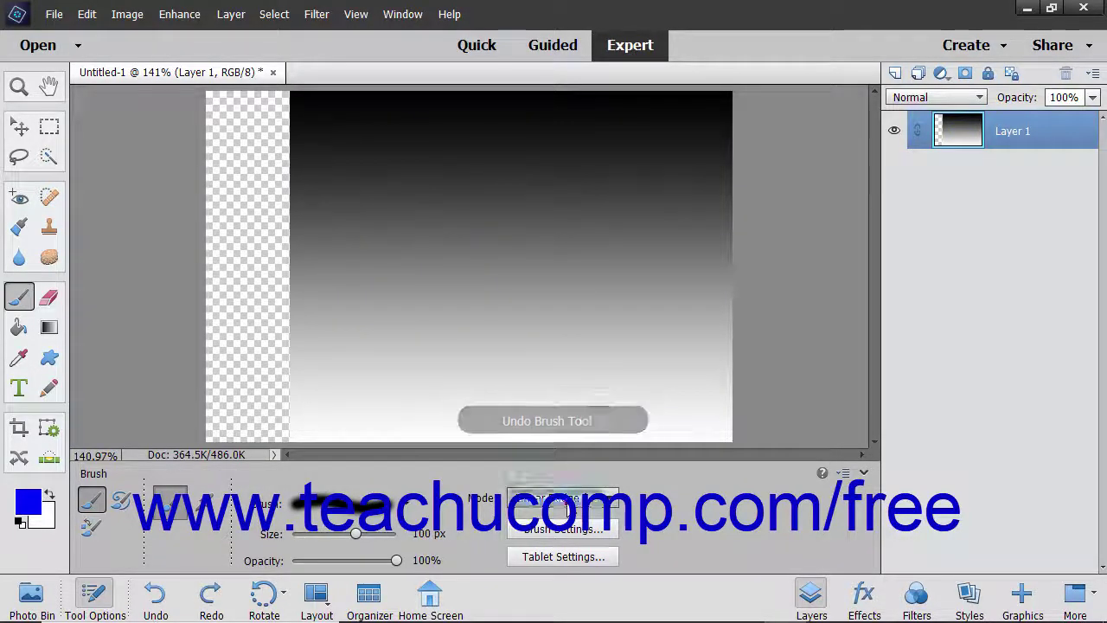
{"action": "left_click", "coordinate": [584, 493]}
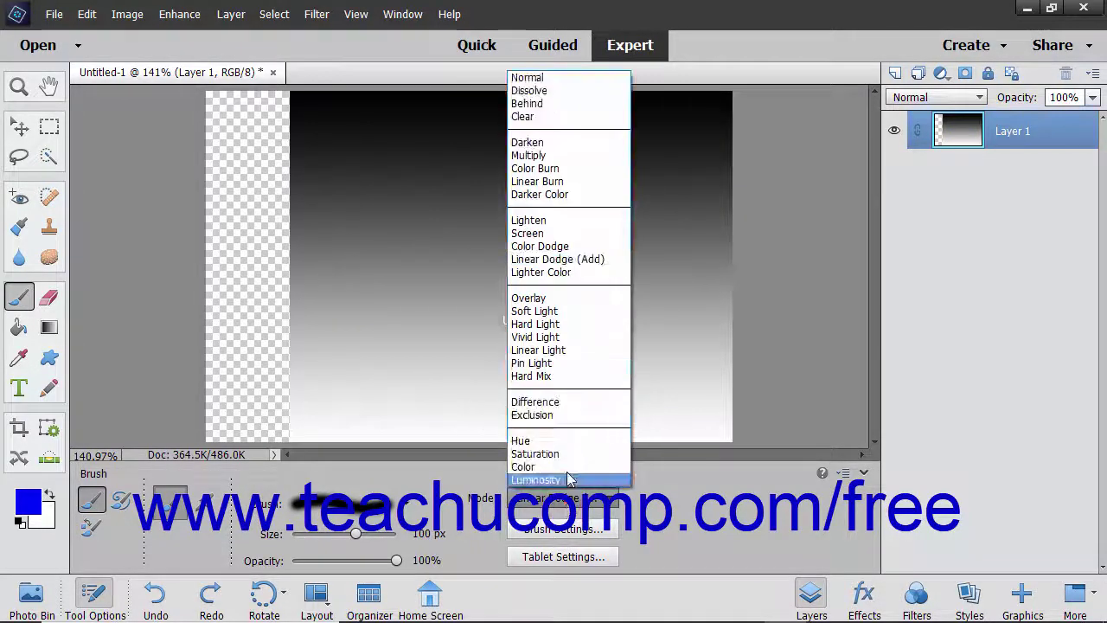
{"action": "left_click", "coordinate": [550, 271]}
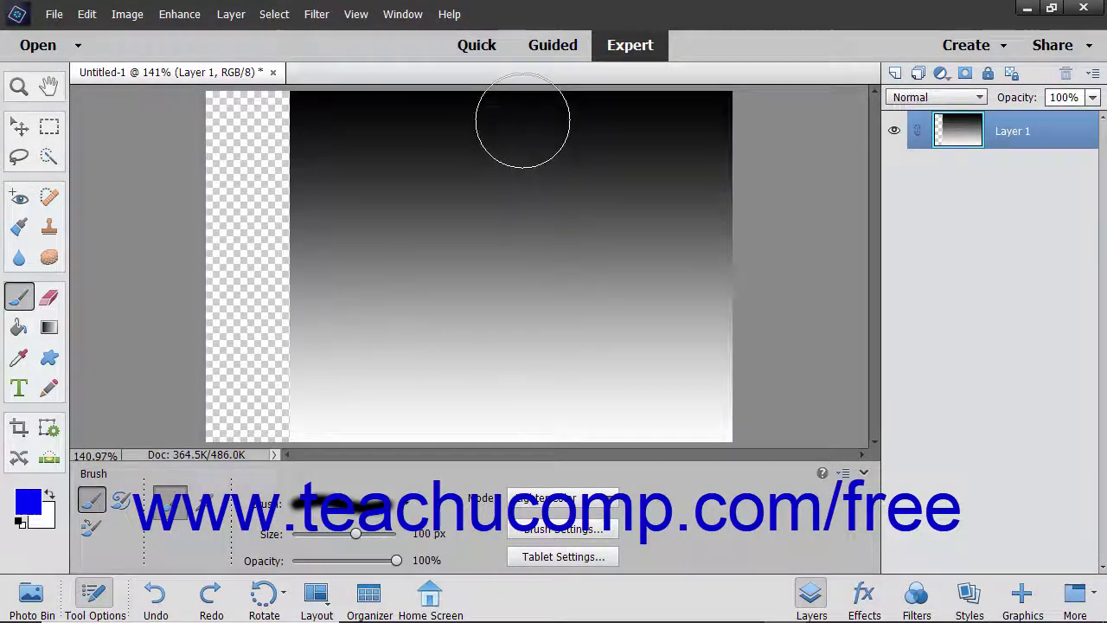
{"action": "left_click_drag", "start_coordinate": [522, 122], "coordinate": [432, 436]}
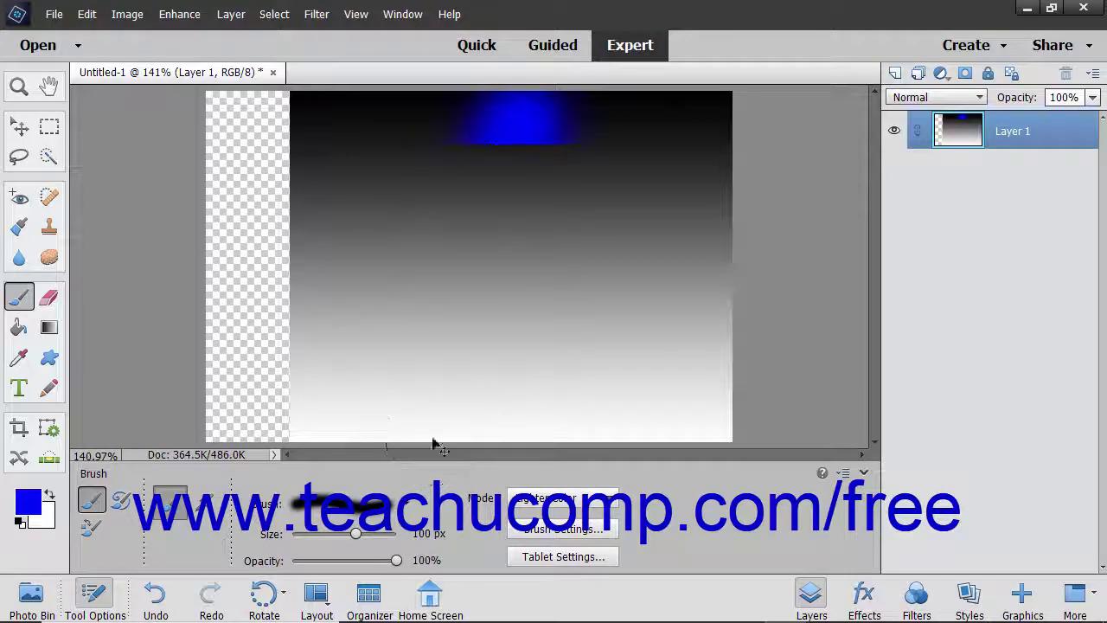
{"action": "key", "text": "ctrl+z"}
Step: Paint a blue Overlay-mode stroke down the gradient and undo it
{"action": "left_click", "coordinate": [563, 498]}
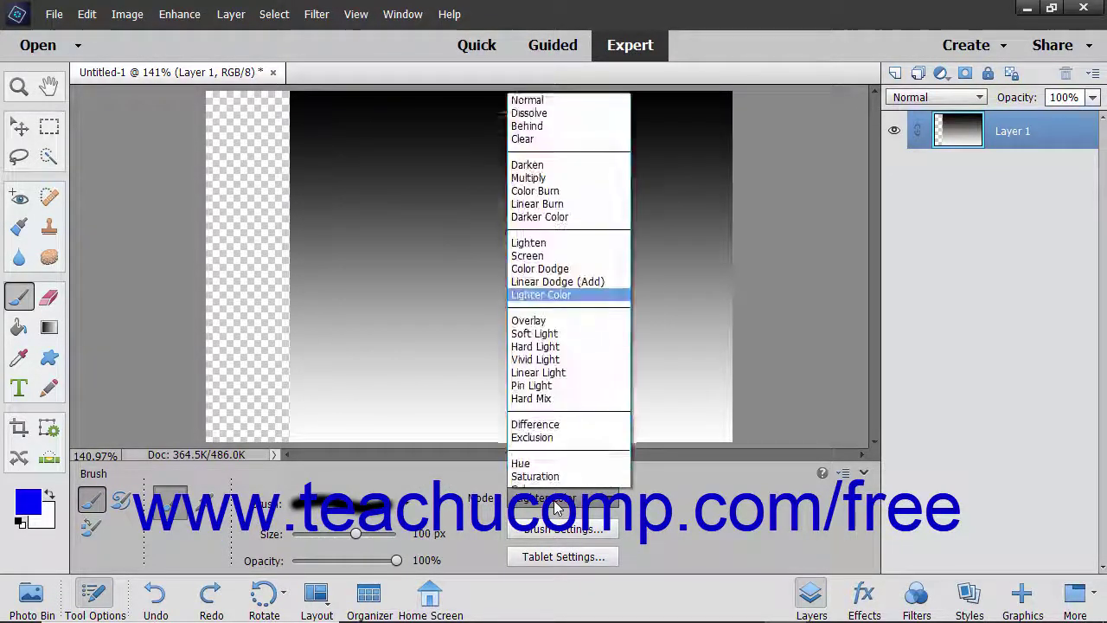
{"action": "left_click", "coordinate": [558, 298]}
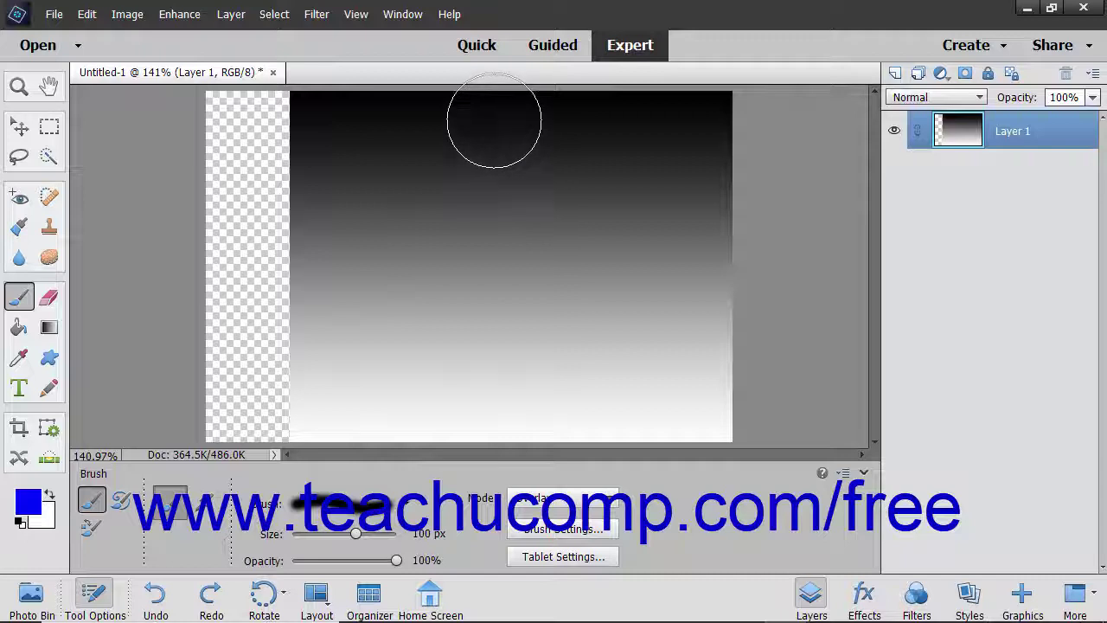
{"action": "left_click_drag", "start_coordinate": [494, 119], "coordinate": [403, 432]}
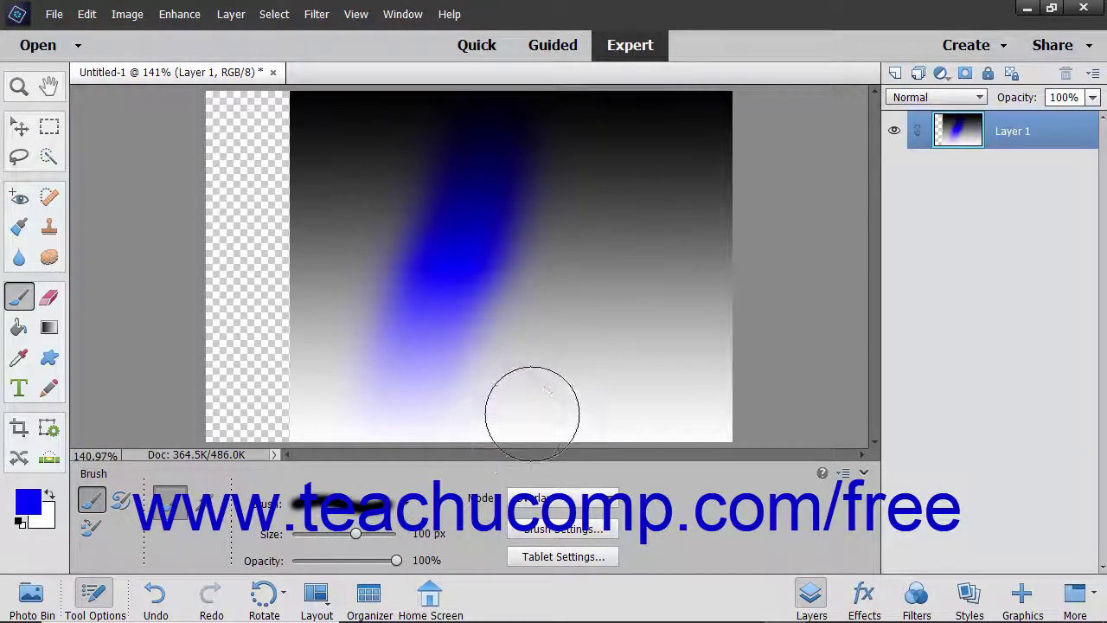
{"action": "key", "text": "ctrl+z"}
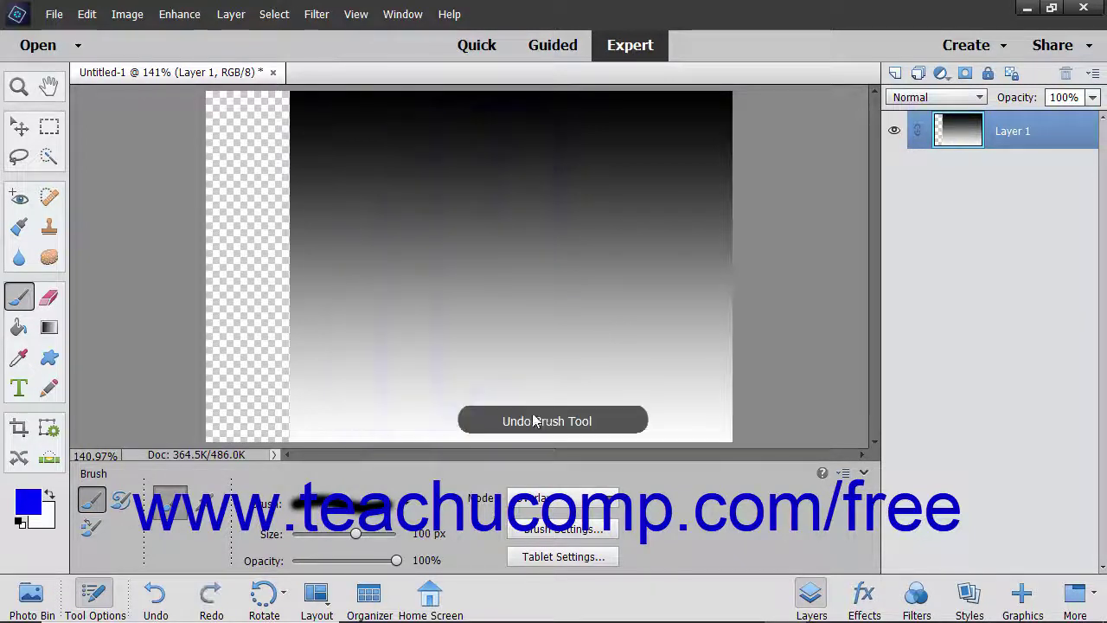
Step: Paint a blue Soft Light-mode stroke down the gradient and undo it
{"action": "left_click", "coordinate": [536, 502]}
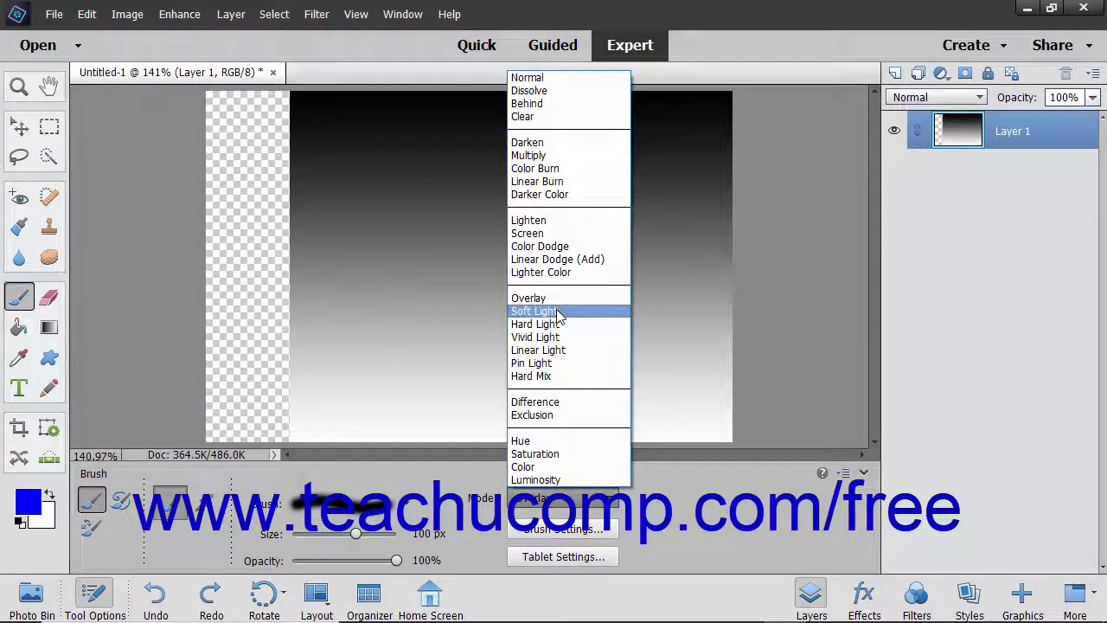
{"action": "left_click", "coordinate": [563, 314]}
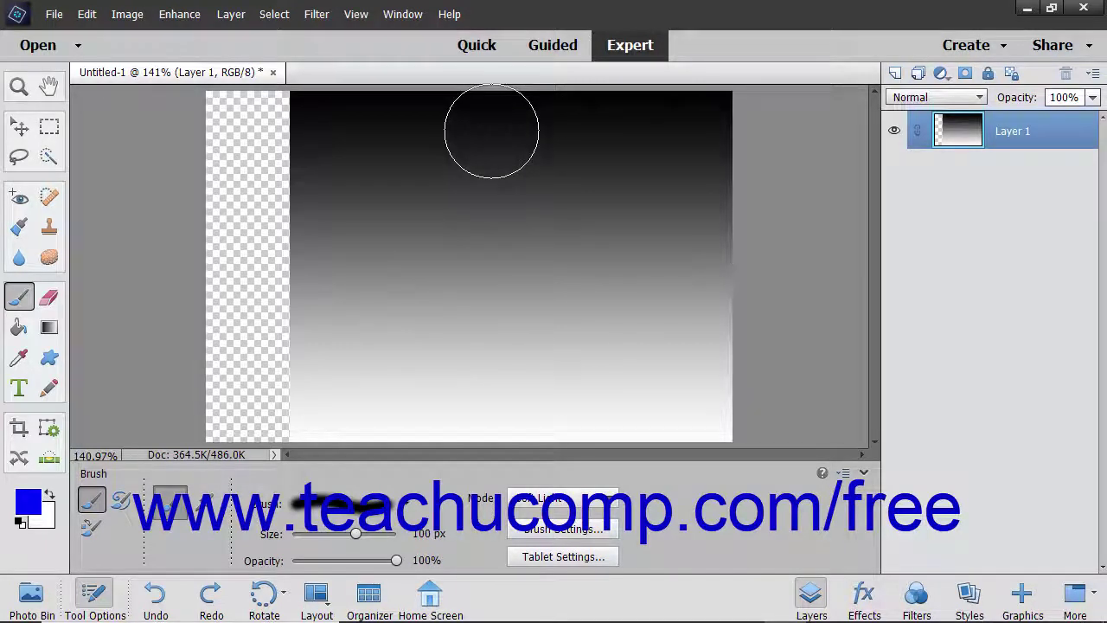
{"action": "mouse_move", "coordinate": [492, 131]}
{"action": "left_mouse_down"}
{"action": "mouse_move", "coordinate": [434, 260]}
{"action": "mouse_move", "coordinate": [433, 311]}
{"action": "mouse_move", "coordinate": [482, 400]}
{"action": "left_mouse_up"}
{"action": "left_click_drag", "start_coordinate": [483, 454], "coordinate": [474, 460]}
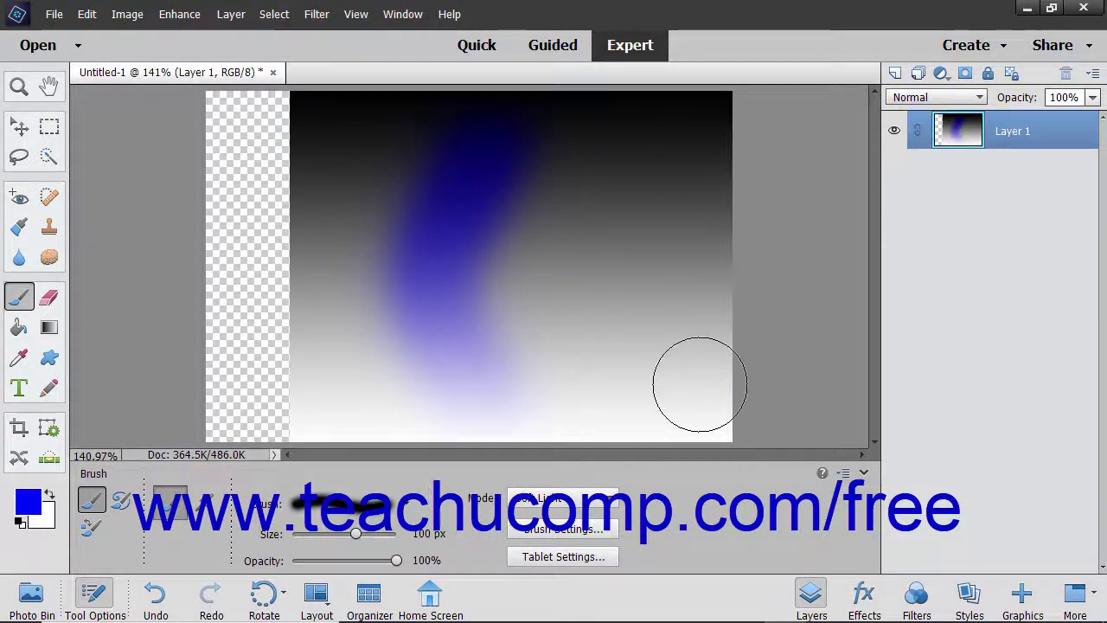
{"action": "key", "text": "ctrl+z"}
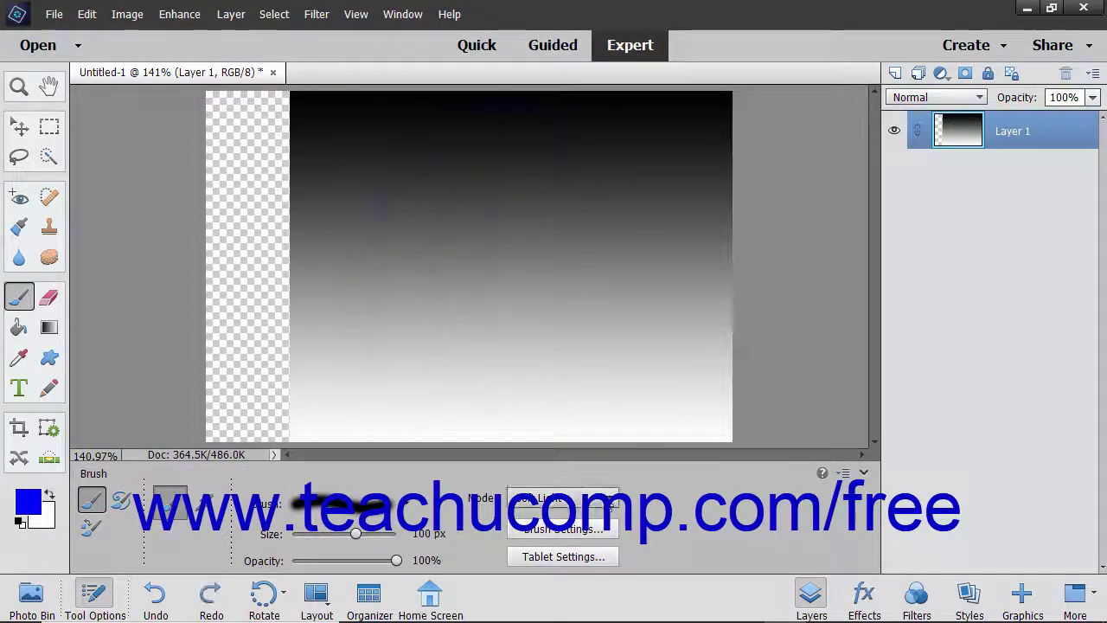
Step: Paint a blue Hard Light-mode stroke down the gradient and undo it
{"action": "left_click", "coordinate": [562, 499]}
{"action": "left_click", "coordinate": [553, 324]}
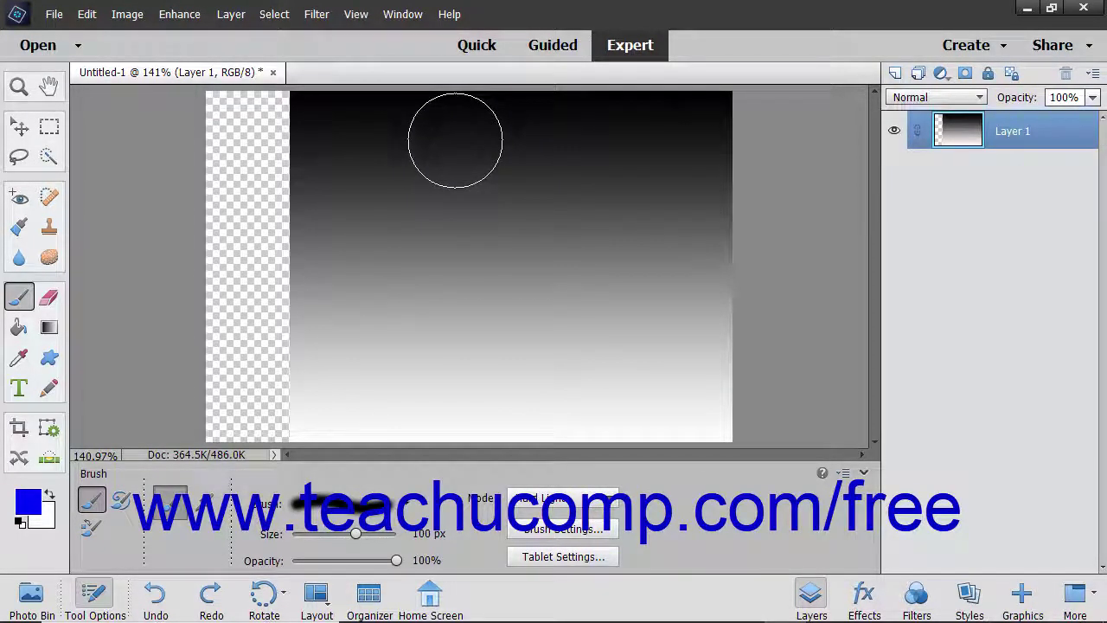
{"action": "mouse_move", "coordinate": [455, 140]}
{"action": "left_mouse_down"}
{"action": "mouse_move", "coordinate": [394, 164]}
{"action": "mouse_move", "coordinate": [363, 214]}
{"action": "mouse_move", "coordinate": [381, 251]}
{"action": "mouse_move", "coordinate": [474, 346]}
{"action": "mouse_move", "coordinate": [481, 376]}
{"action": "mouse_move", "coordinate": [462, 449]}
{"action": "left_mouse_up"}
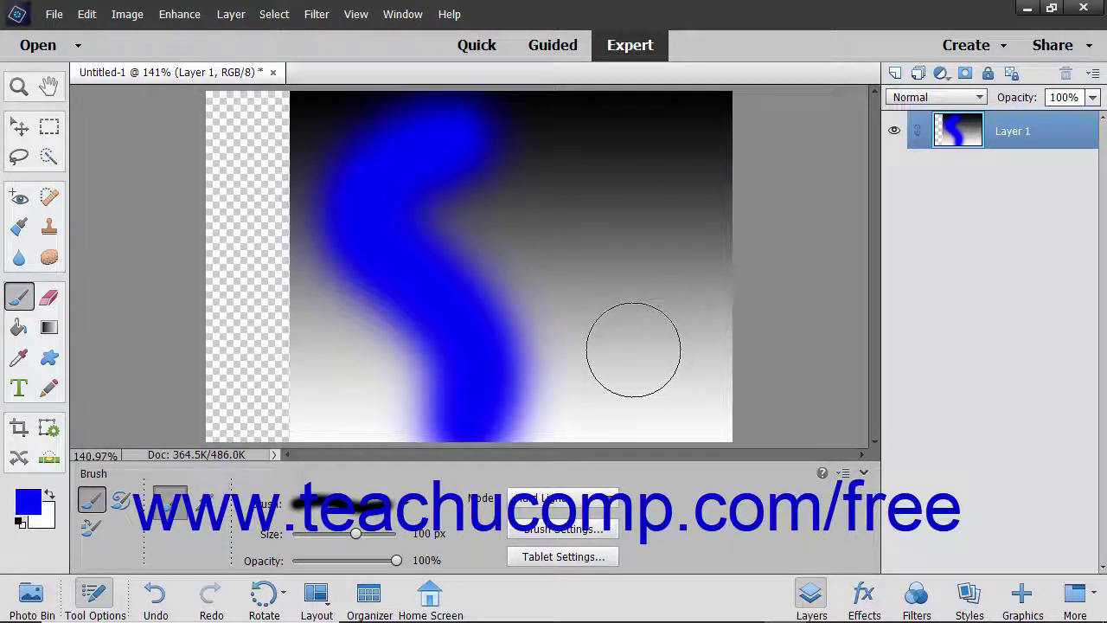
{"action": "key", "text": "ctrl+z"}
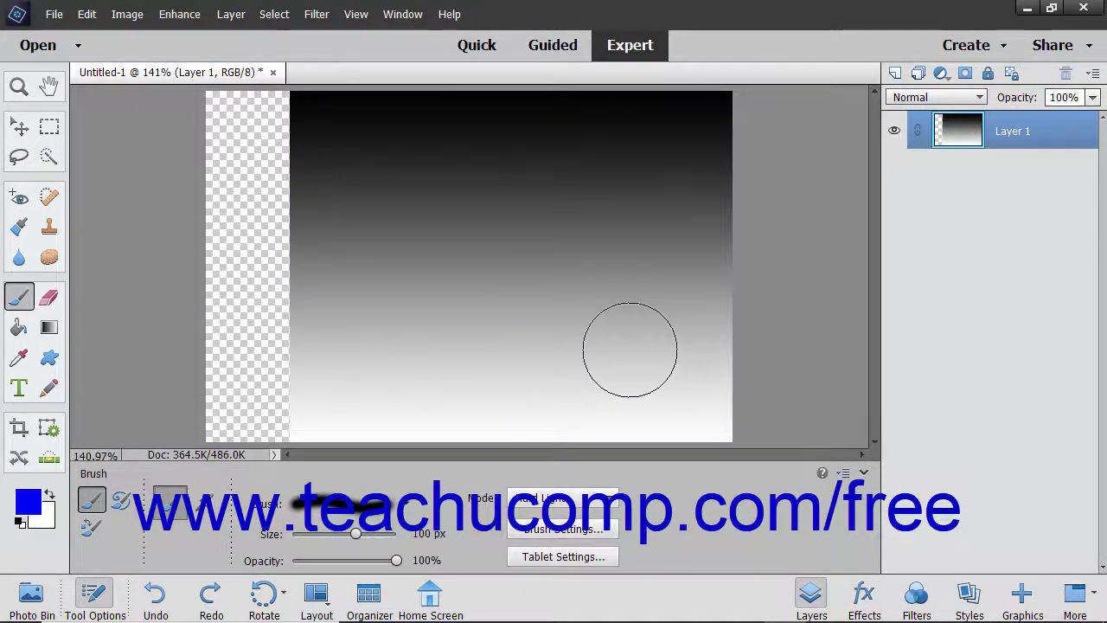
Step: Paint blue test strokes in Vivid Light and Linear Light modes, undoing each
{"action": "left_click", "coordinate": [558, 499]}
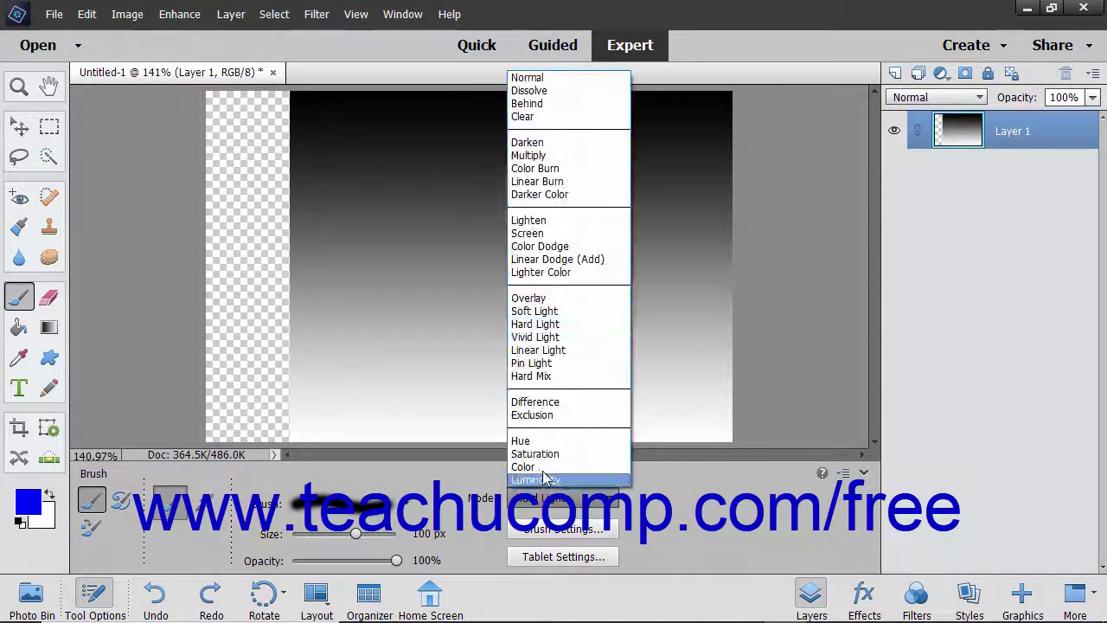
{"action": "left_click", "coordinate": [536, 337]}
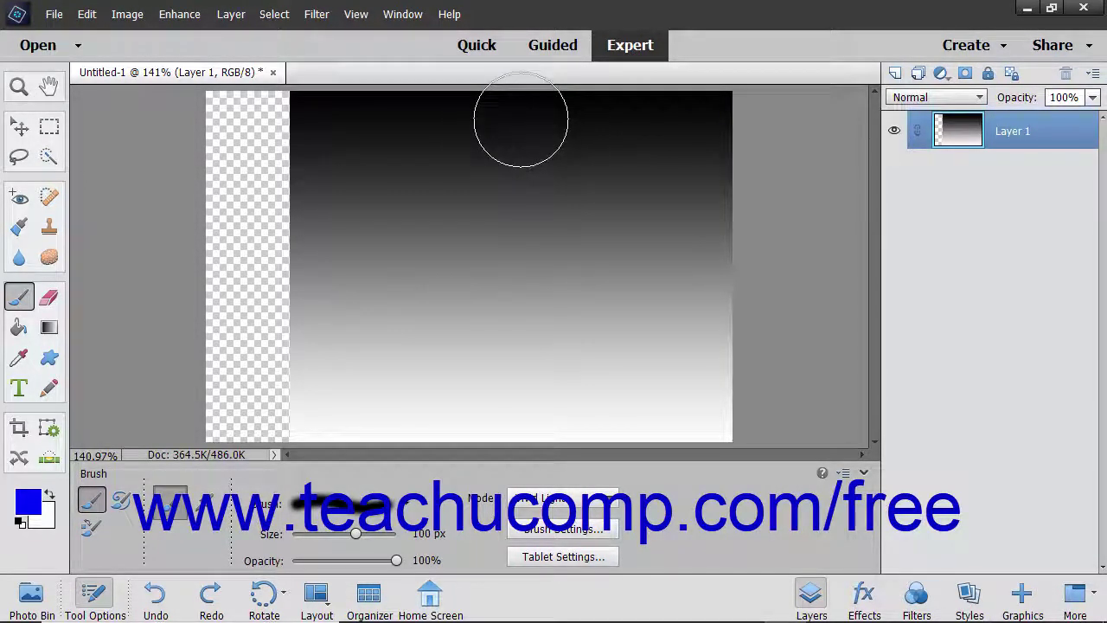
{"action": "mouse_move", "coordinate": [519, 120]}
{"action": "left_mouse_down"}
{"action": "mouse_move", "coordinate": [398, 177]}
{"action": "mouse_move", "coordinate": [353, 215]}
{"action": "mouse_move", "coordinate": [344, 253]}
{"action": "mouse_move", "coordinate": [429, 278]}
{"action": "mouse_move", "coordinate": [467, 310]}
{"action": "mouse_move", "coordinate": [487, 385]}
{"action": "mouse_move", "coordinate": [481, 454]}
{"action": "left_mouse_up"}
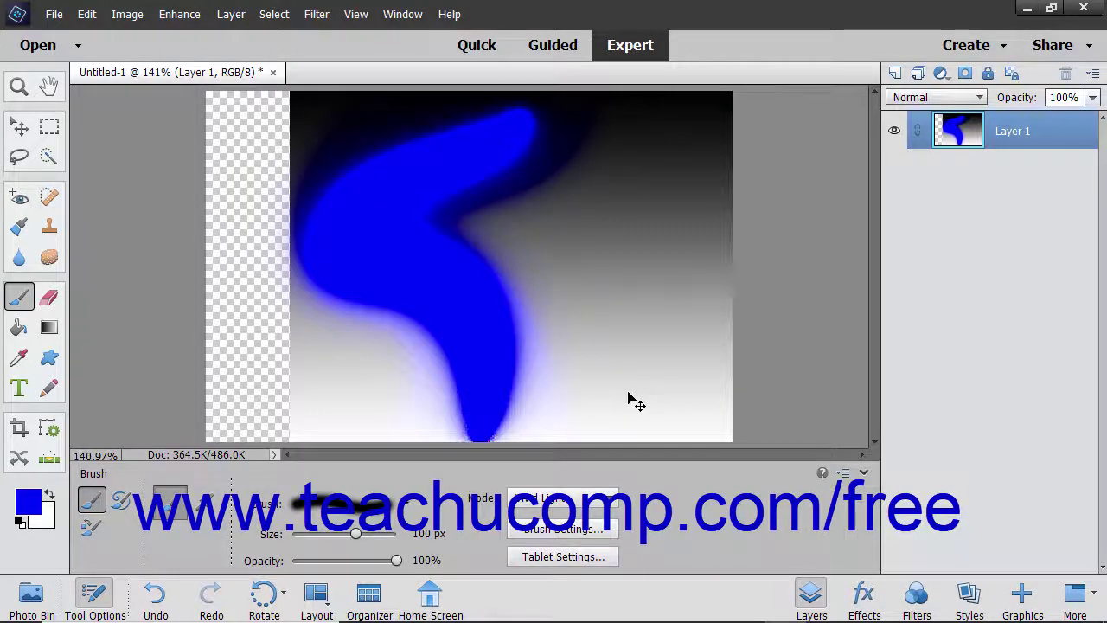
{"action": "key", "text": "ctrl+z"}
{"action": "left_click", "coordinate": [562, 498]}
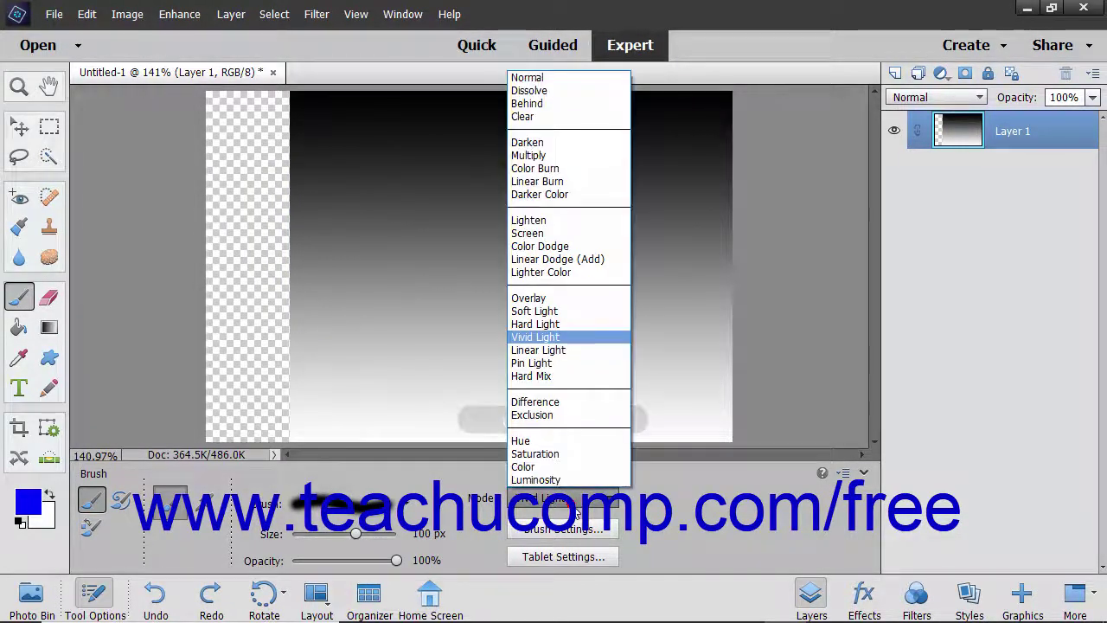
{"action": "left_click", "coordinate": [554, 350]}
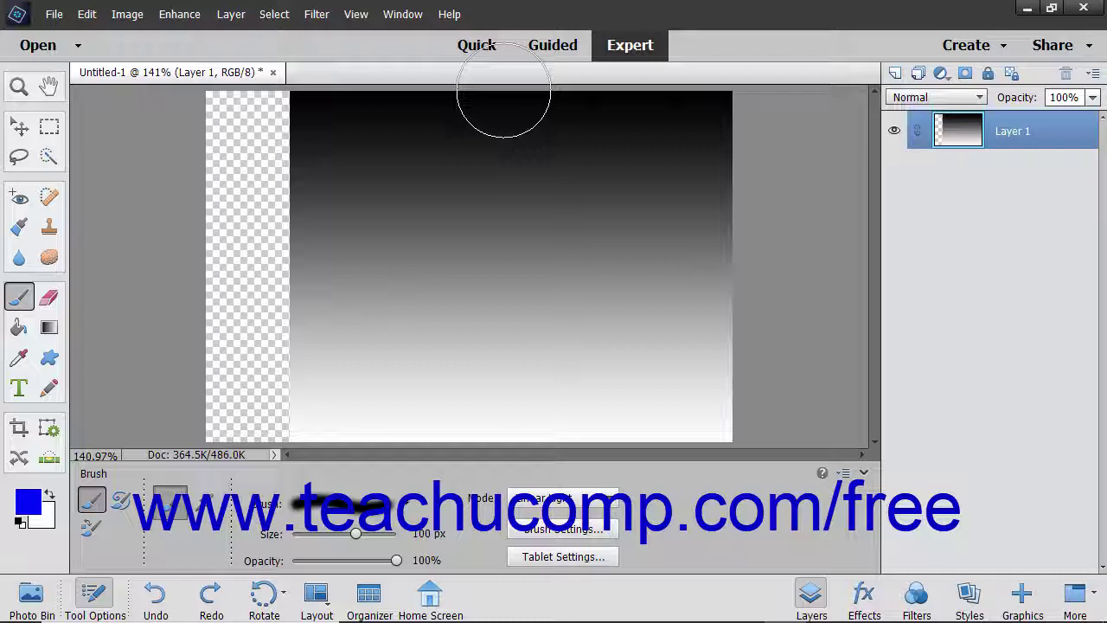
{"action": "mouse_move", "coordinate": [502, 99]}
{"action": "left_mouse_down"}
{"action": "mouse_move", "coordinate": [400, 167]}
{"action": "mouse_move", "coordinate": [387, 221]}
{"action": "mouse_move", "coordinate": [500, 256]}
{"action": "mouse_move", "coordinate": [521, 281]}
{"action": "mouse_move", "coordinate": [536, 356]}
{"action": "mouse_move", "coordinate": [546, 443]}
{"action": "left_mouse_up"}
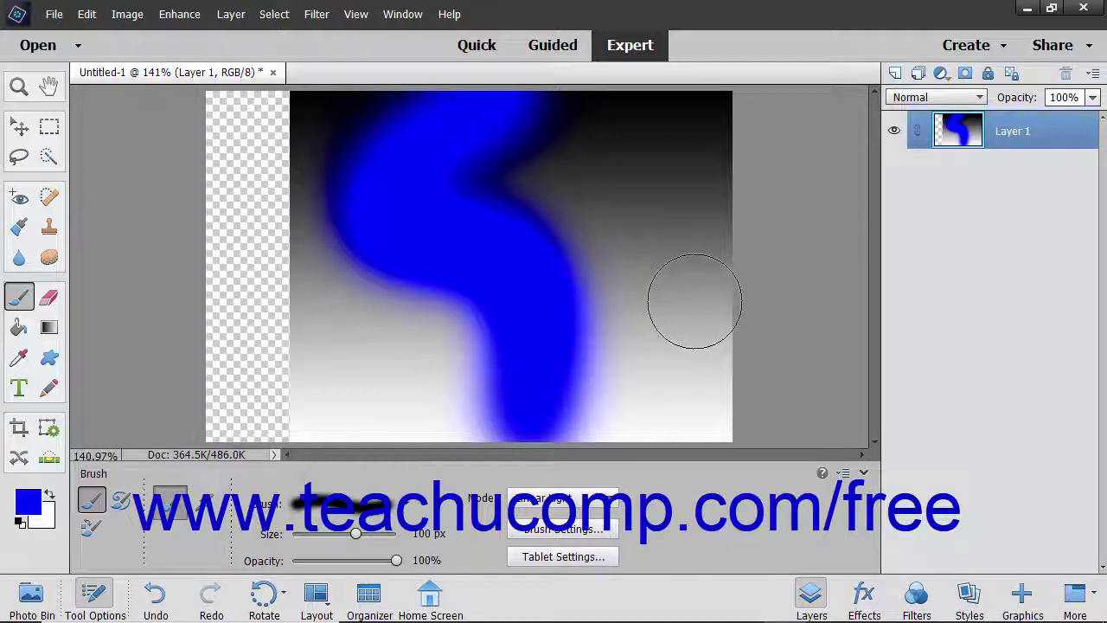
{"action": "key", "text": "ctrl+z"}
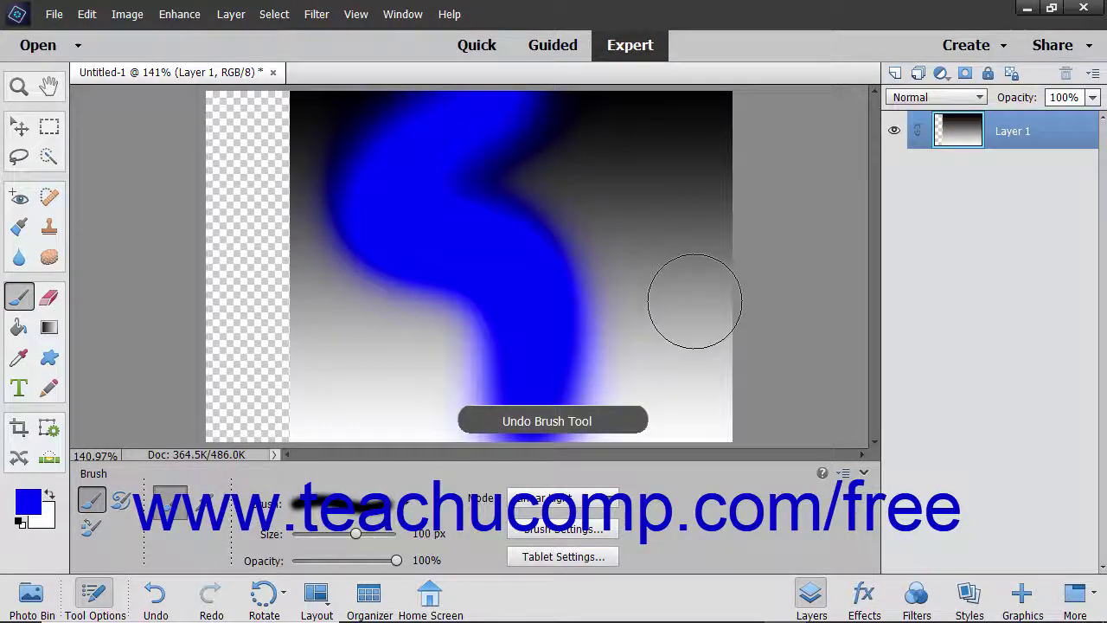
Step: Paint blue test strokes in Pin Light and Hard Mix modes, undoing each
{"action": "left_click", "coordinate": [561, 500]}
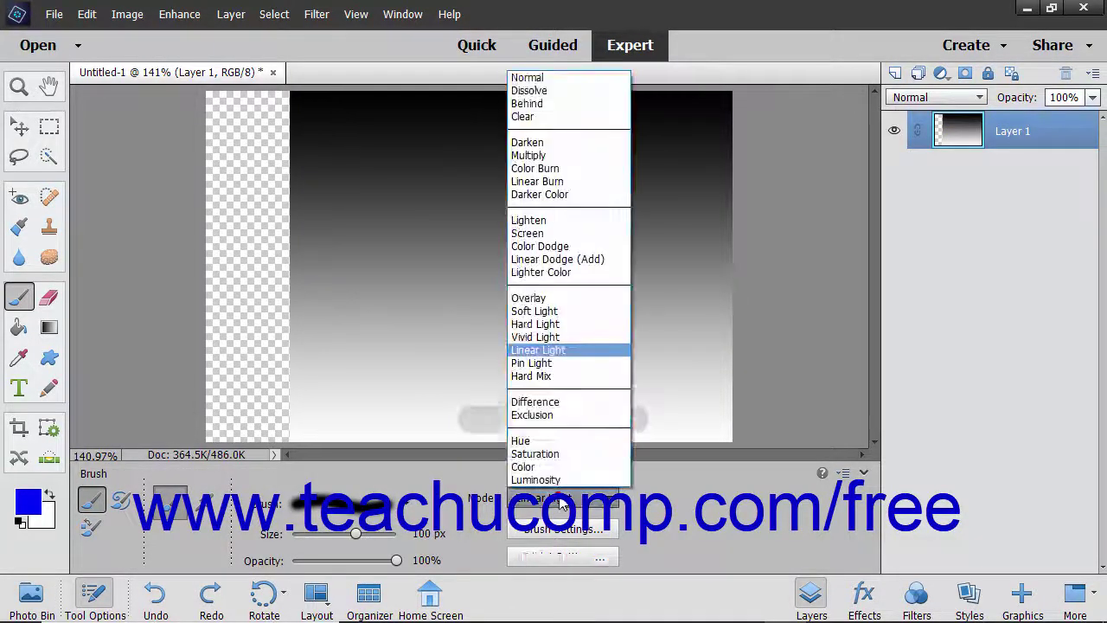
{"action": "left_click", "coordinate": [540, 363]}
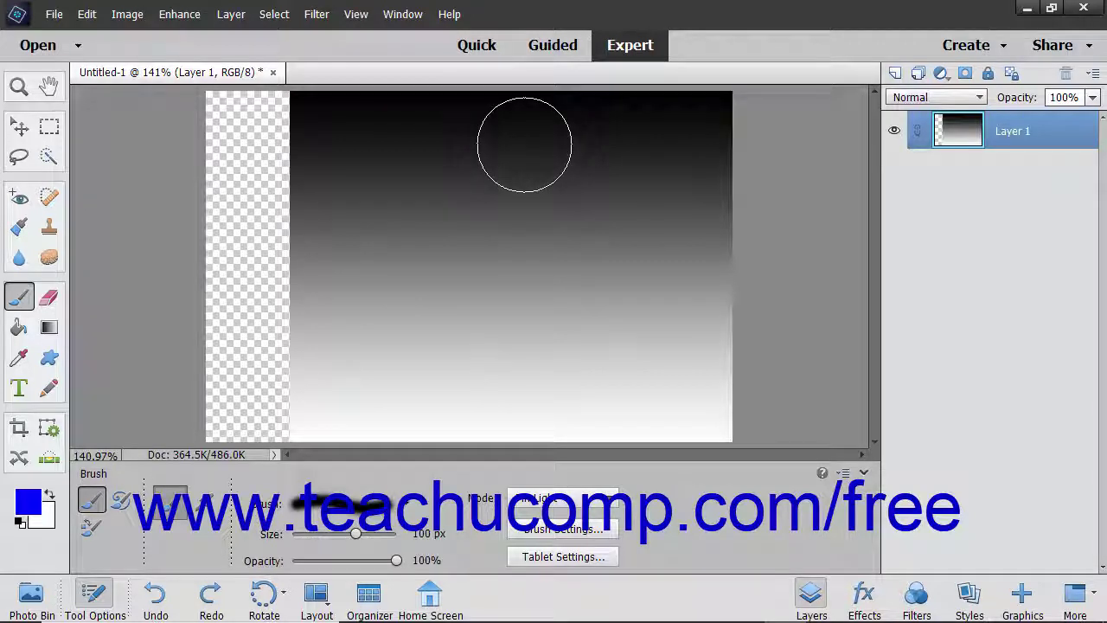
{"action": "mouse_move", "coordinate": [524, 144]}
{"action": "left_mouse_down"}
{"action": "mouse_move", "coordinate": [443, 156]}
{"action": "mouse_move", "coordinate": [355, 222]}
{"action": "mouse_move", "coordinate": [364, 272]}
{"action": "mouse_move", "coordinate": [523, 327]}
{"action": "mouse_move", "coordinate": [571, 372]}
{"action": "mouse_move", "coordinate": [536, 422]}
{"action": "mouse_move", "coordinate": [369, 430]}
{"action": "mouse_move", "coordinate": [318, 445]}
{"action": "left_mouse_up"}
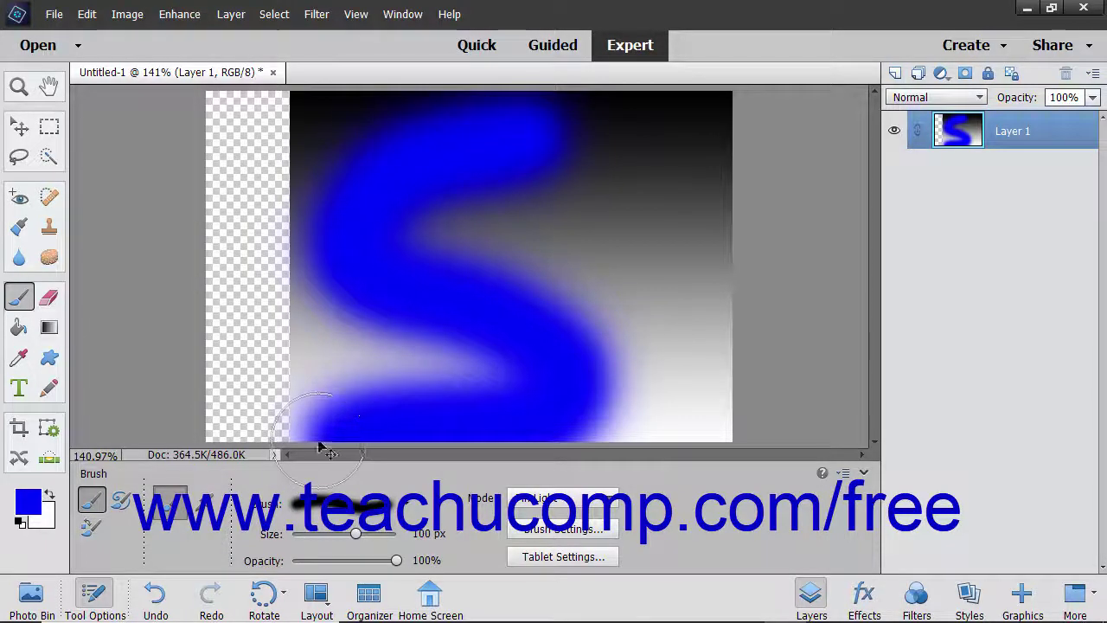
{"action": "key", "text": "ctrl+z"}
{"action": "left_click", "coordinate": [551, 504]}
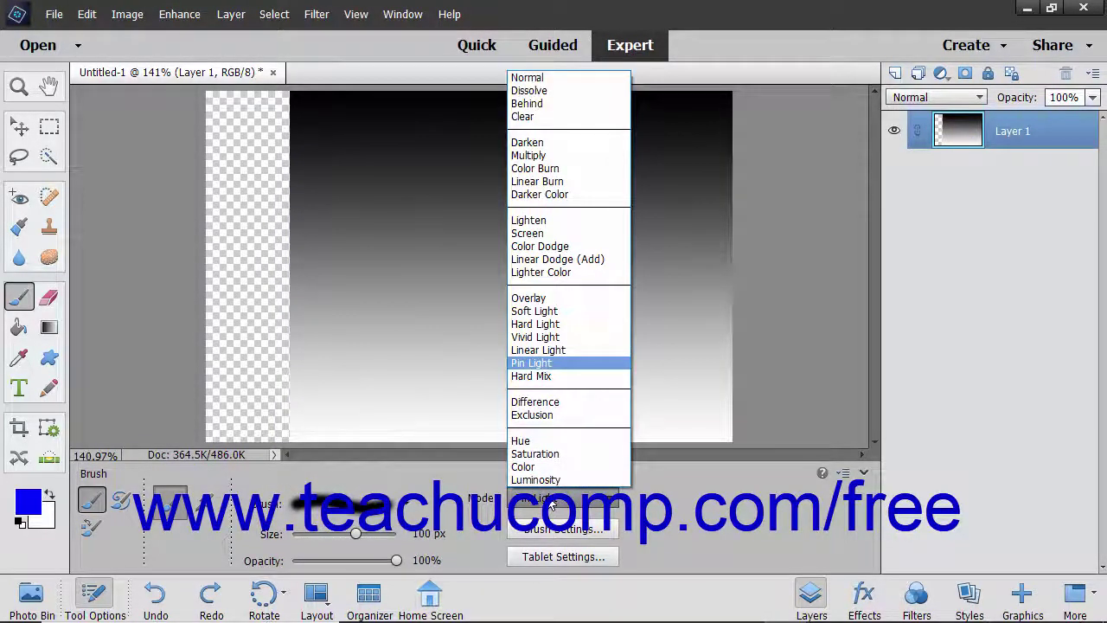
{"action": "left_click", "coordinate": [561, 376]}
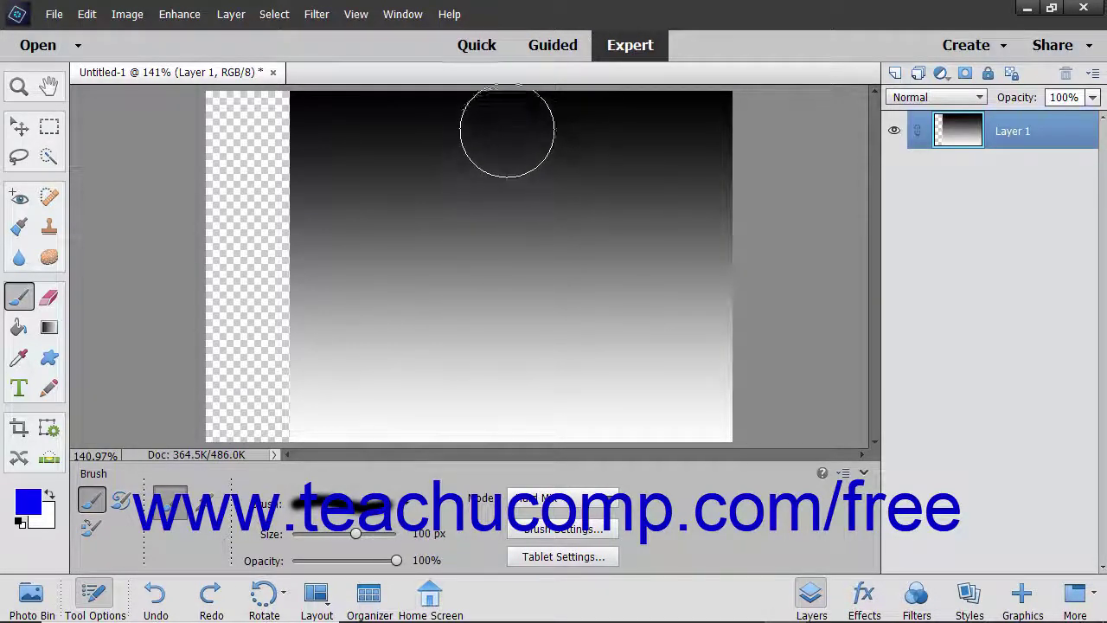
{"action": "mouse_move", "coordinate": [506, 126]}
{"action": "left_mouse_down"}
{"action": "mouse_move", "coordinate": [476, 153]}
{"action": "mouse_move", "coordinate": [403, 297]}
{"action": "mouse_move", "coordinate": [548, 358]}
{"action": "mouse_move", "coordinate": [618, 508]}
{"action": "left_mouse_up"}
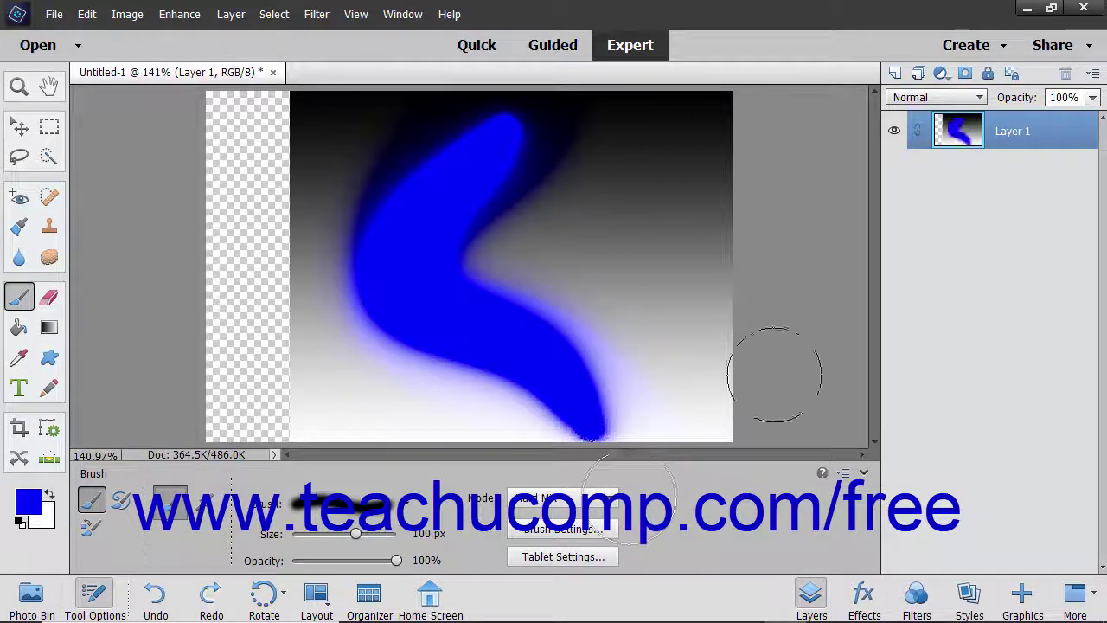
{"action": "key", "text": "ctrl+z"}
Step: Paint a Difference-mode stroke down the gradient and undo it
{"action": "left_click", "coordinate": [563, 499]}
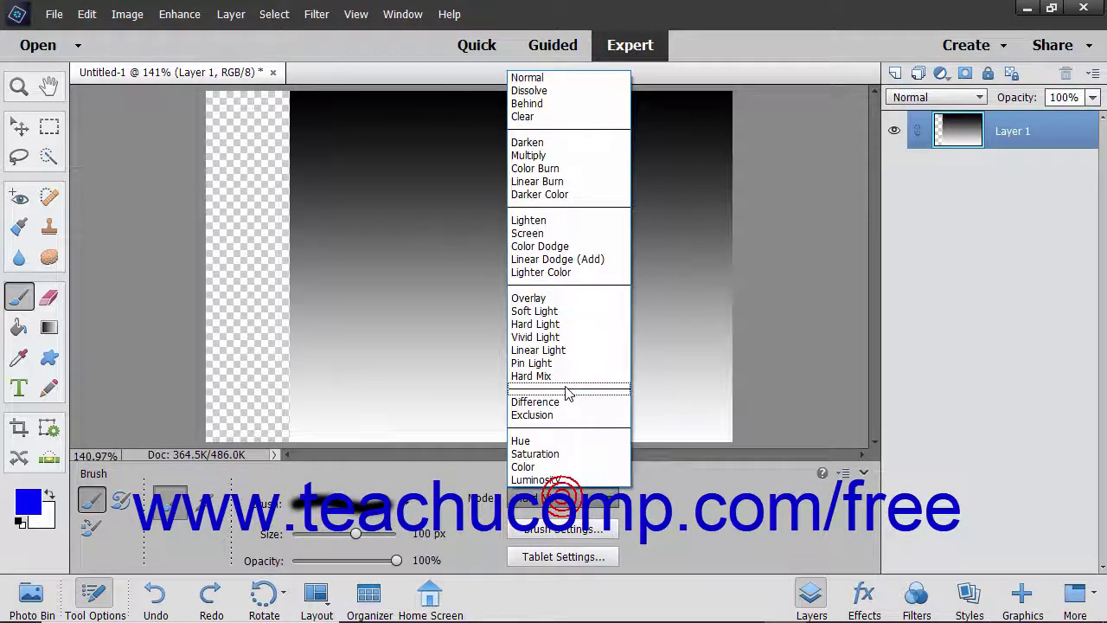
{"action": "left_click", "coordinate": [571, 402]}
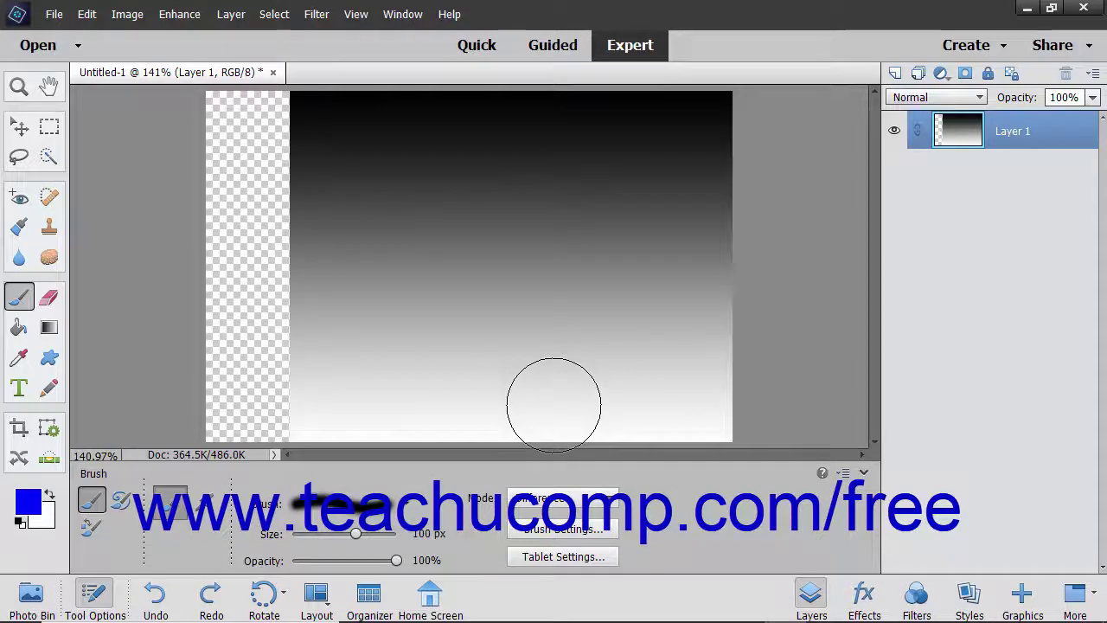
{"action": "mouse_move", "coordinate": [469, 102]}
{"action": "left_mouse_down"}
{"action": "mouse_move", "coordinate": [345, 149]}
{"action": "mouse_move", "coordinate": [309, 221]}
{"action": "mouse_move", "coordinate": [361, 275]}
{"action": "mouse_move", "coordinate": [449, 310]}
{"action": "mouse_move", "coordinate": [507, 350]}
{"action": "mouse_move", "coordinate": [723, 441]}
{"action": "left_mouse_up"}
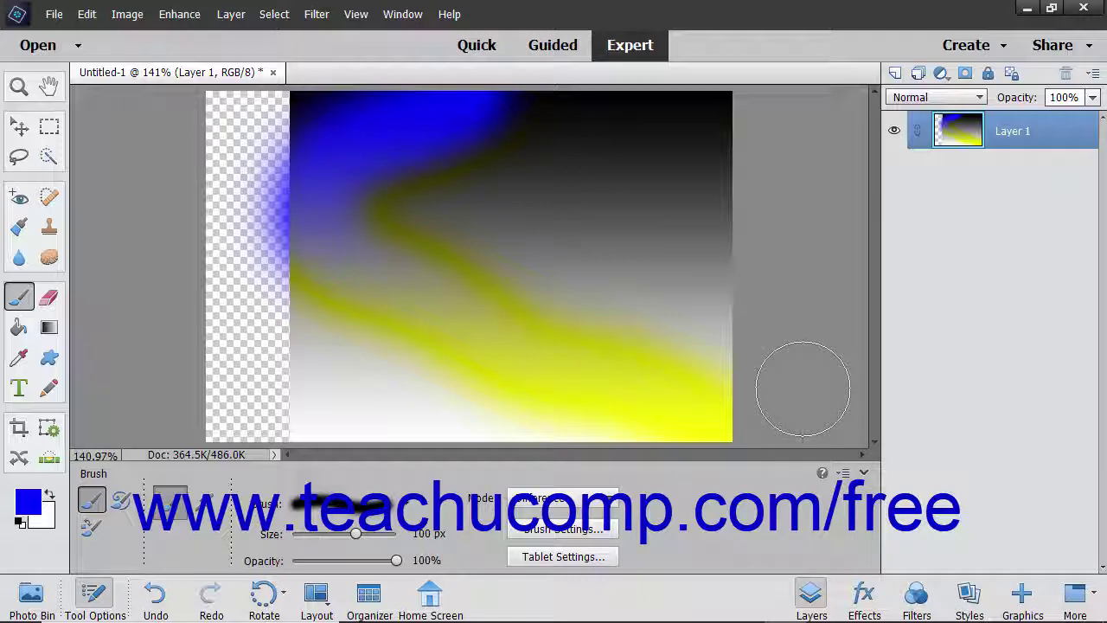
{"action": "key", "text": "ctrl+z"}
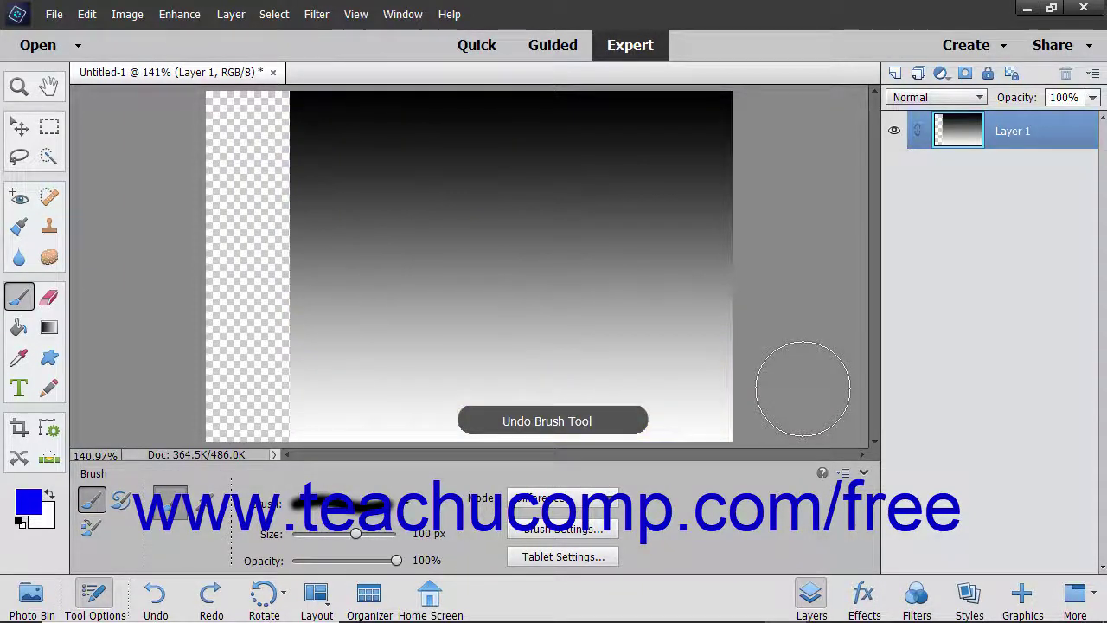
Step: Paint an Exclusion-mode stroke across the gradient and undo it
{"action": "left_click", "coordinate": [562, 499]}
{"action": "left_click", "coordinate": [558, 417]}
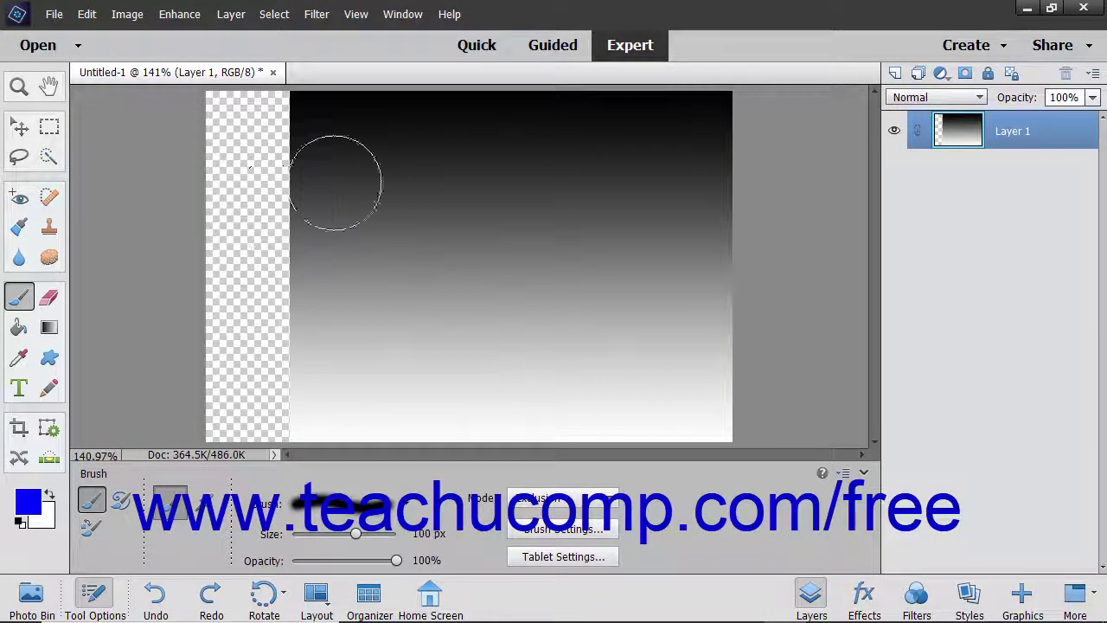
{"action": "mouse_move", "coordinate": [439, 98]}
{"action": "left_mouse_down"}
{"action": "mouse_move", "coordinate": [308, 255]}
{"action": "mouse_move", "coordinate": [587, 295]}
{"action": "mouse_move", "coordinate": [602, 410]}
{"action": "mouse_move", "coordinate": [779, 432]}
{"action": "left_mouse_up"}
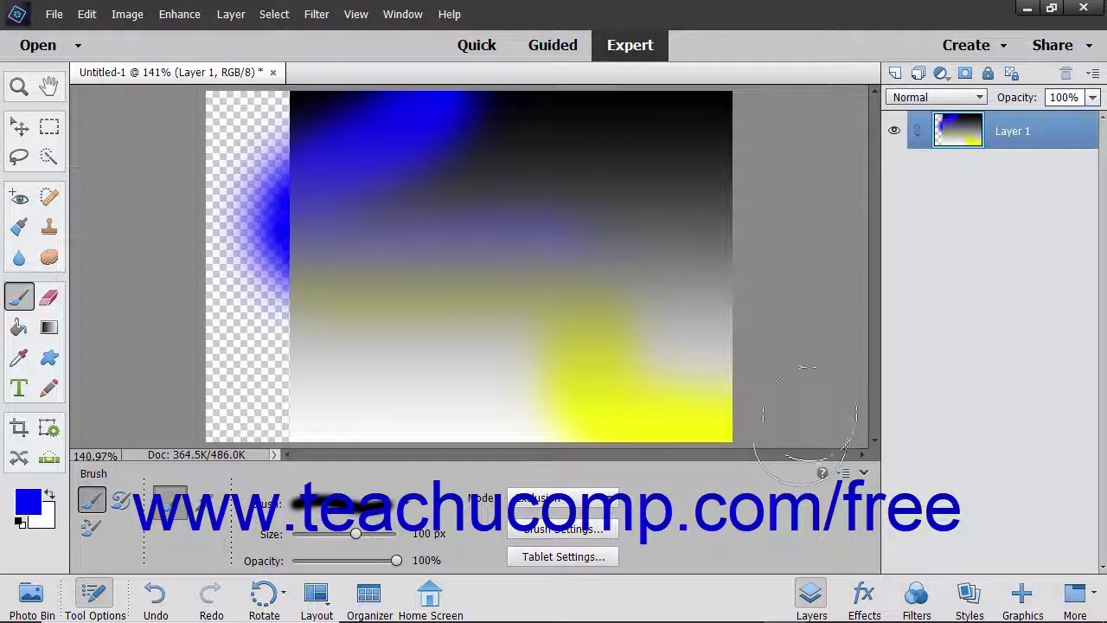
{"action": "key", "text": "ctrl+z"}
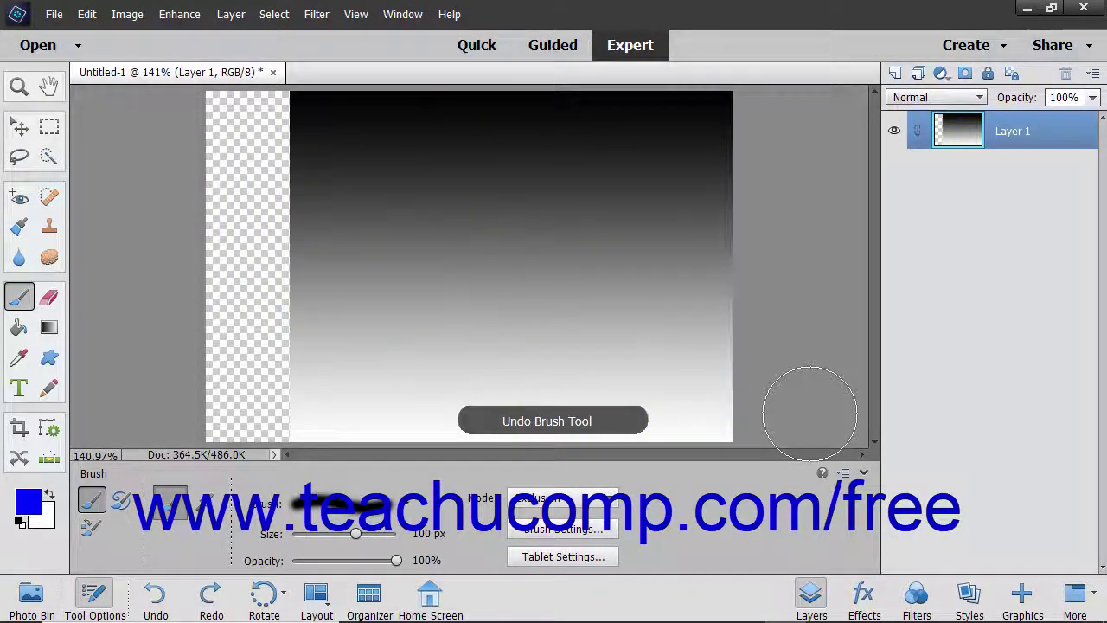
Step: Paint test strokes in Hue and Saturation modes, undoing each
{"action": "left_click", "coordinate": [560, 506]}
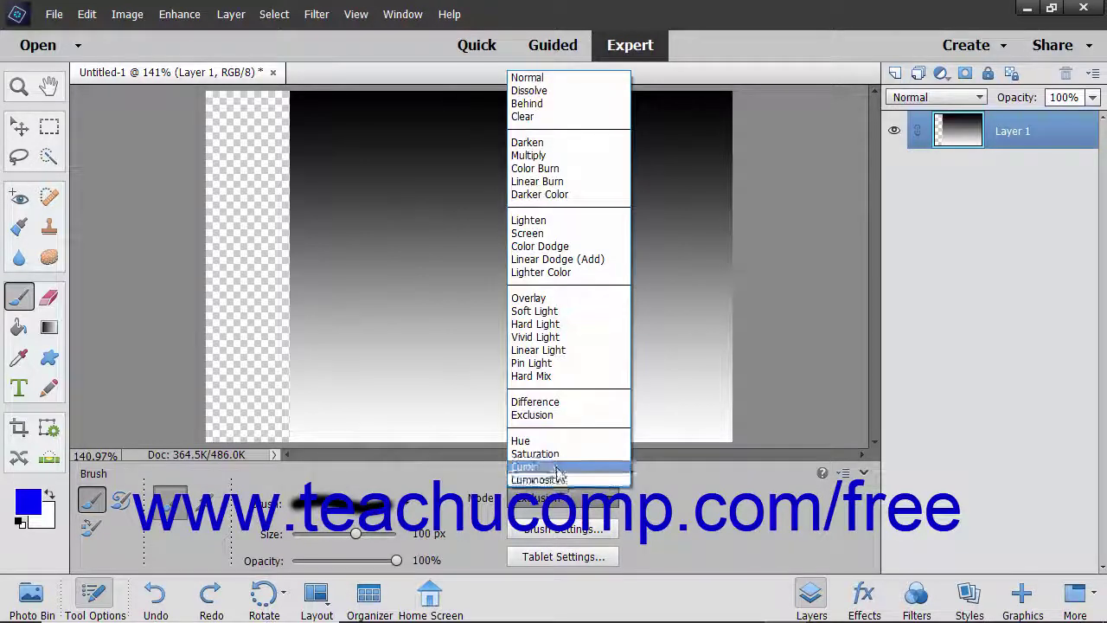
{"action": "left_click", "coordinate": [549, 439]}
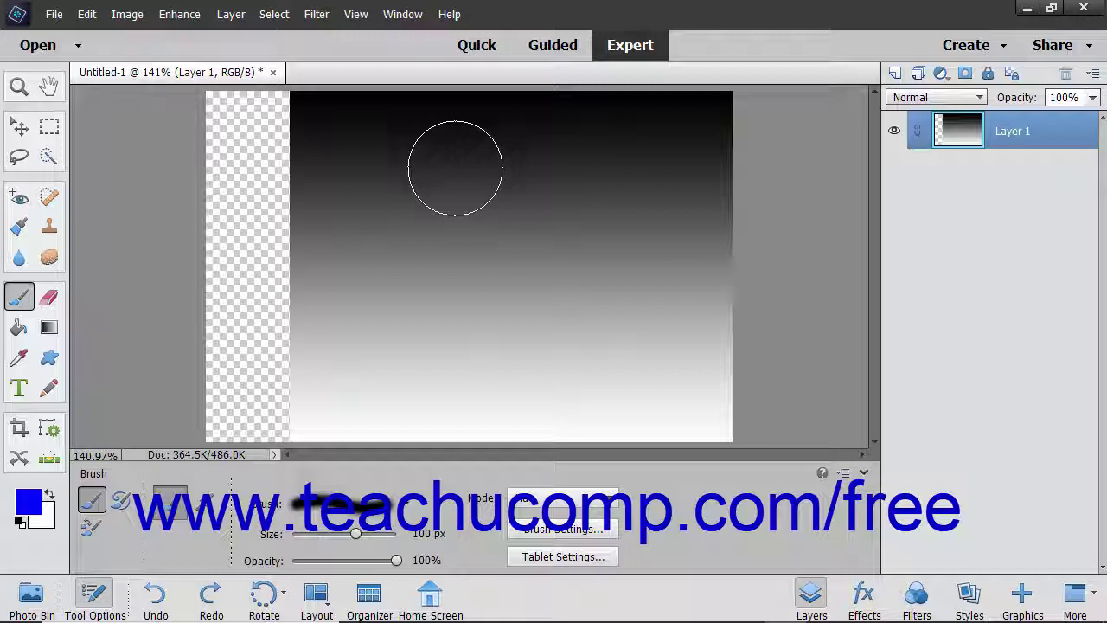
{"action": "mouse_move", "coordinate": [354, 220]}
{"action": "left_mouse_down"}
{"action": "mouse_move", "coordinate": [324, 280]}
{"action": "mouse_move", "coordinate": [519, 265]}
{"action": "left_mouse_up"}
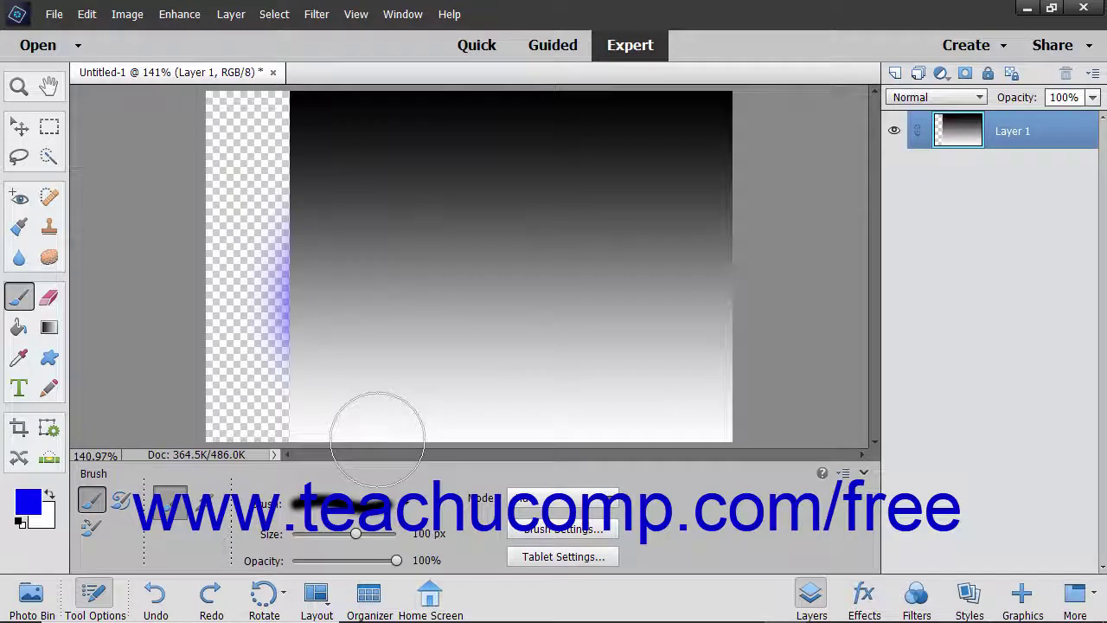
{"action": "key", "text": "ctrl+z"}
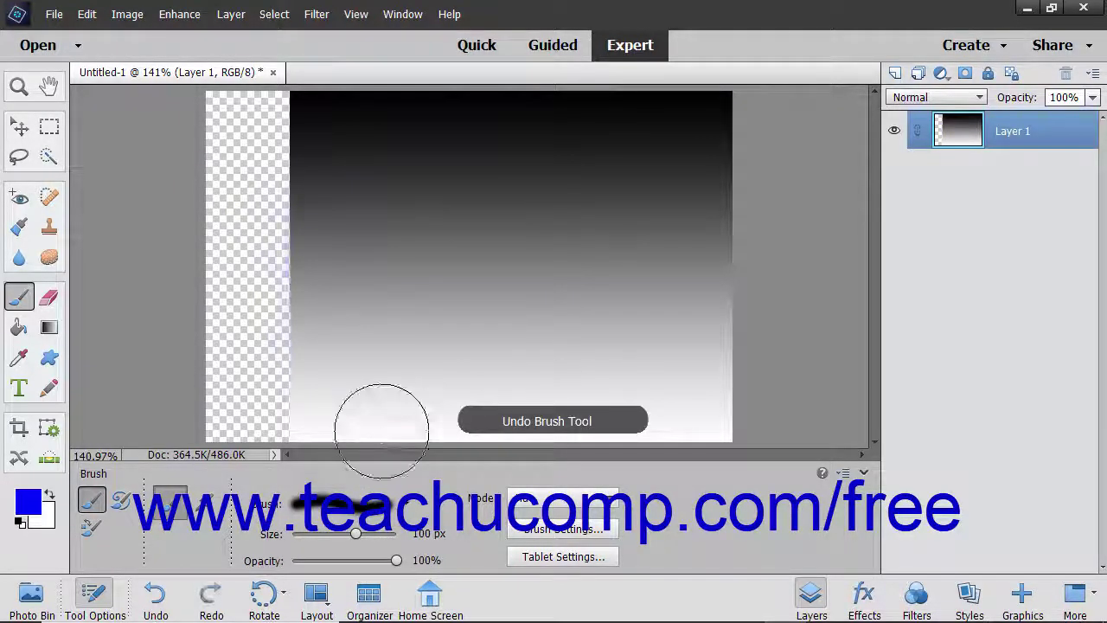
{"action": "left_click", "coordinate": [535, 498]}
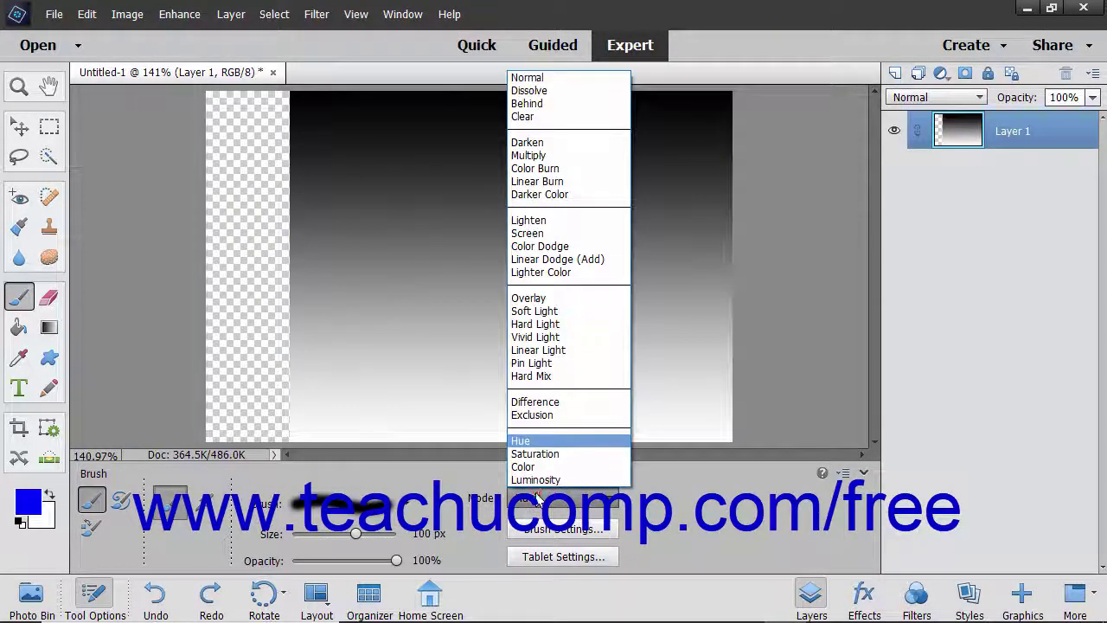
{"action": "left_click", "coordinate": [540, 454]}
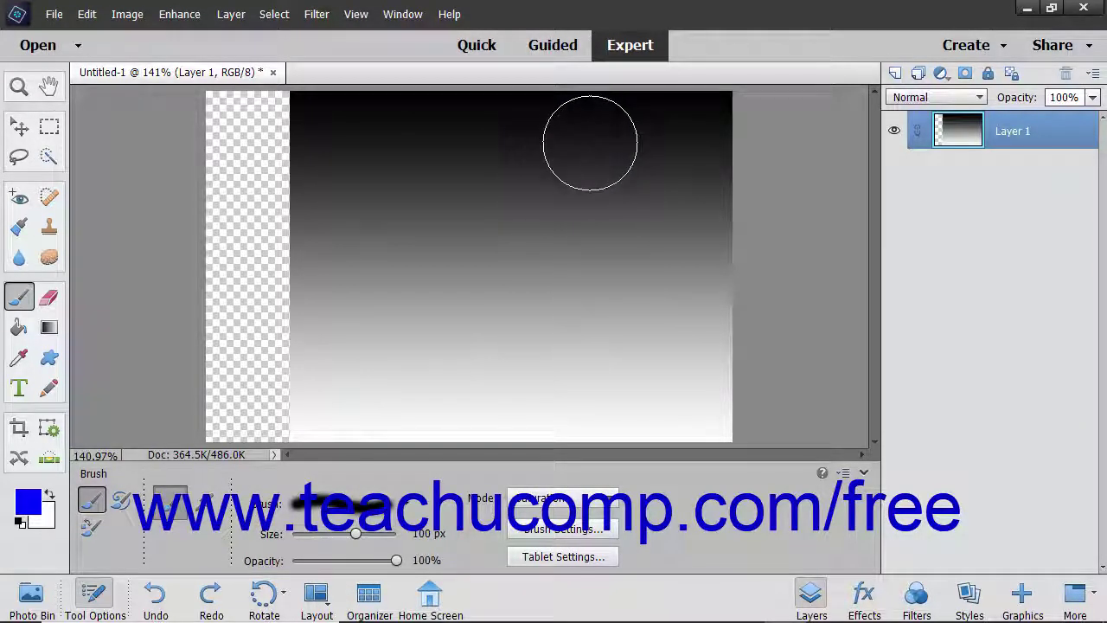
{"action": "mouse_move", "coordinate": [601, 138]}
{"action": "left_mouse_down"}
{"action": "mouse_move", "coordinate": [519, 136]}
{"action": "mouse_move", "coordinate": [329, 228]}
{"action": "mouse_move", "coordinate": [260, 294]}
{"action": "mouse_move", "coordinate": [655, 408]}
{"action": "left_mouse_up"}
{"action": "key", "text": "ctrl+z"}
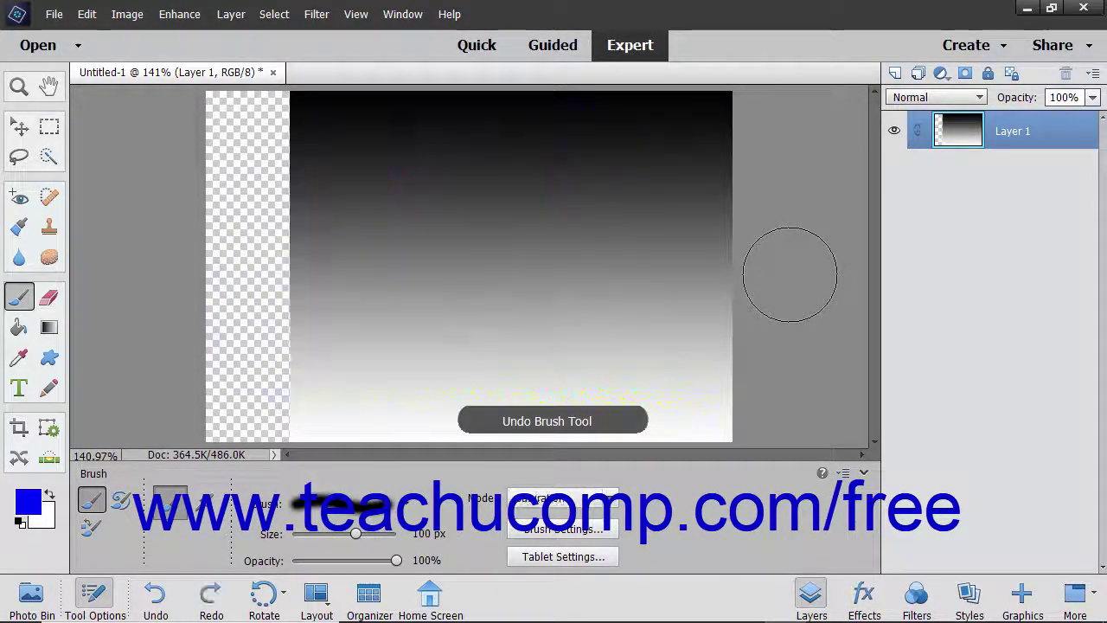
Step: Paint and undo a blue Color-mode stroke, then set the brush to Luminosity
{"action": "left_click", "coordinate": [601, 499]}
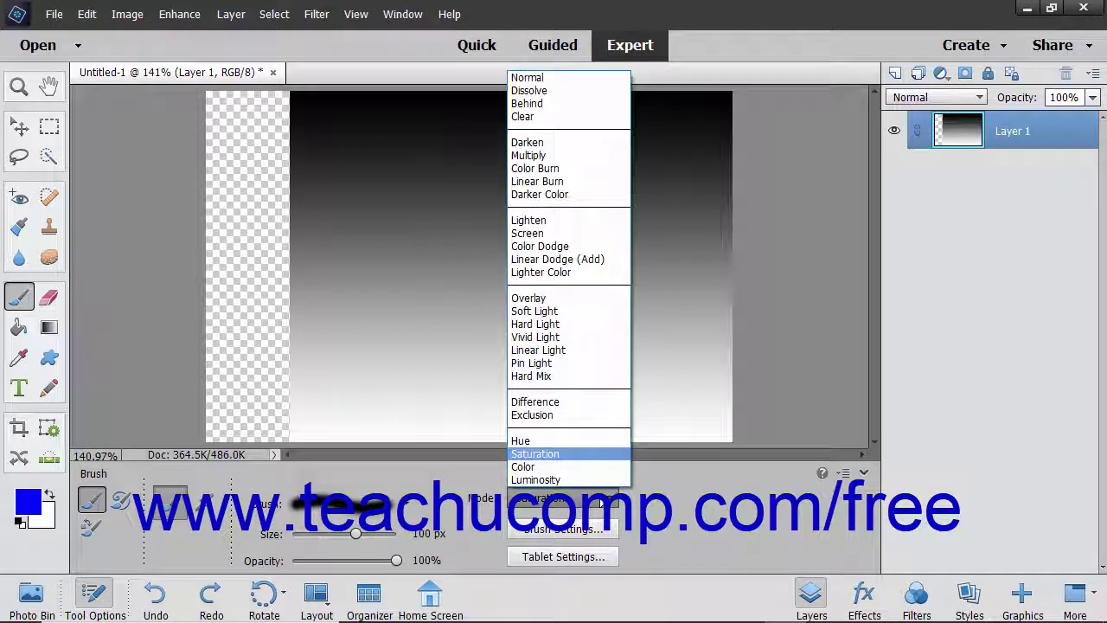
{"action": "left_click", "coordinate": [563, 467]}
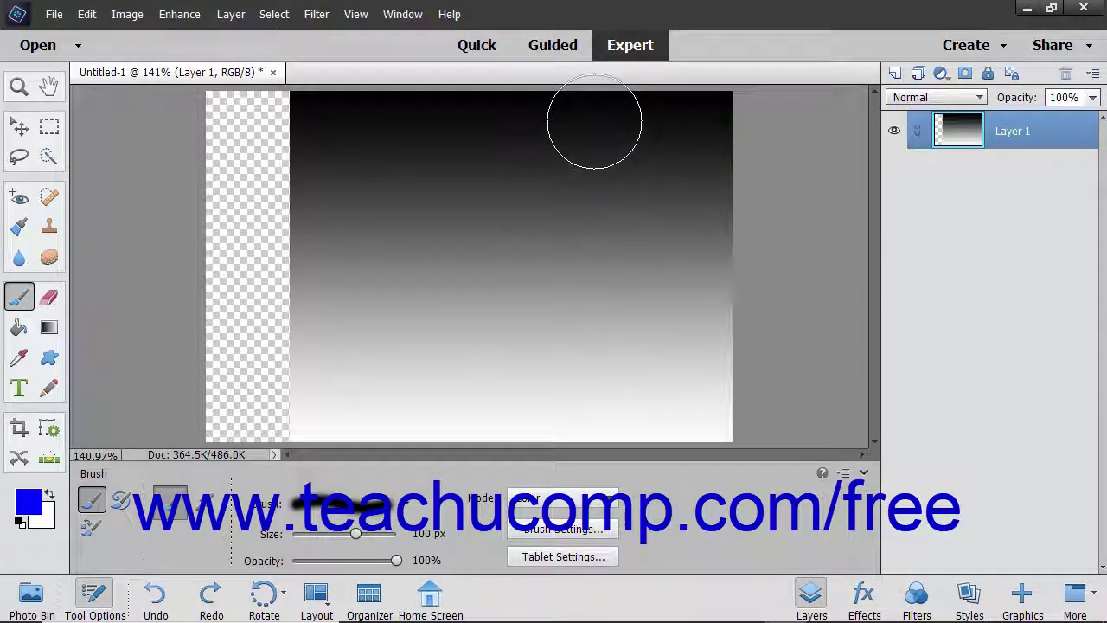
{"action": "mouse_move", "coordinate": [625, 98]}
{"action": "left_mouse_down"}
{"action": "mouse_move", "coordinate": [371, 180]}
{"action": "mouse_move", "coordinate": [251, 255]}
{"action": "mouse_move", "coordinate": [260, 398]}
{"action": "mouse_move", "coordinate": [507, 396]}
{"action": "mouse_move", "coordinate": [680, 358]}
{"action": "mouse_move", "coordinate": [761, 294]}
{"action": "left_mouse_up"}
{"action": "key", "text": "ctrl+z"}
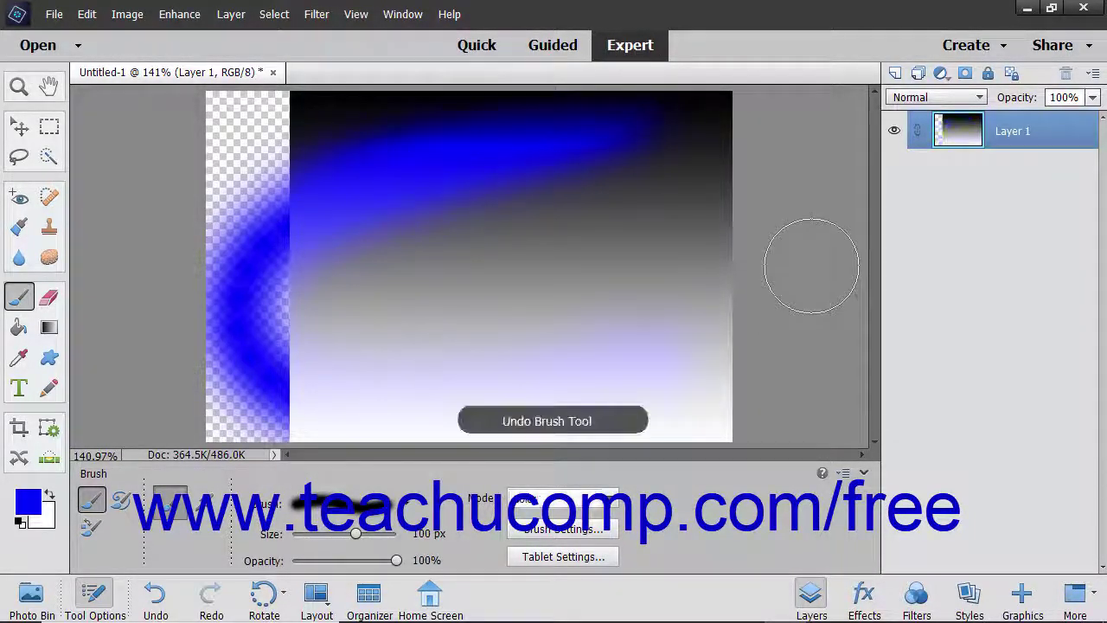
{"action": "left_click", "coordinate": [596, 504]}
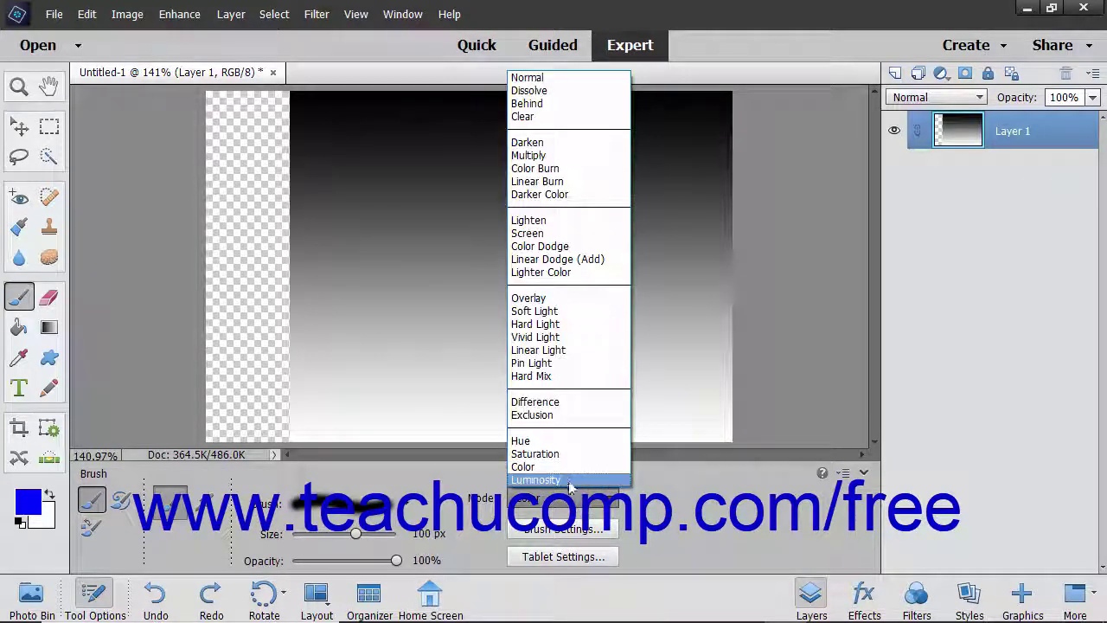
{"action": "left_click", "coordinate": [569, 481]}
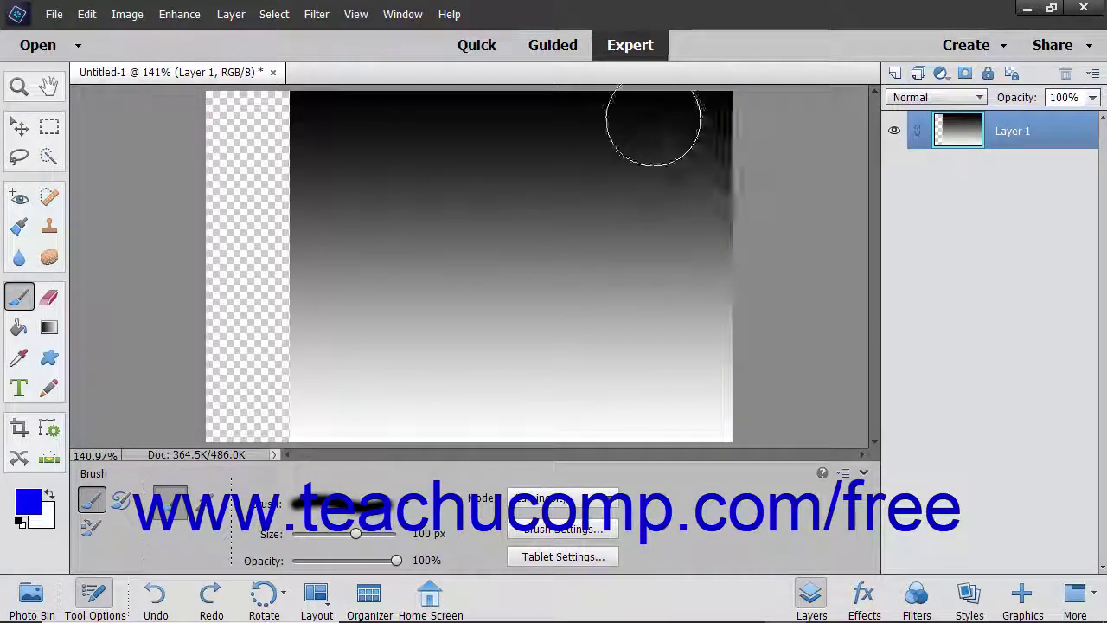